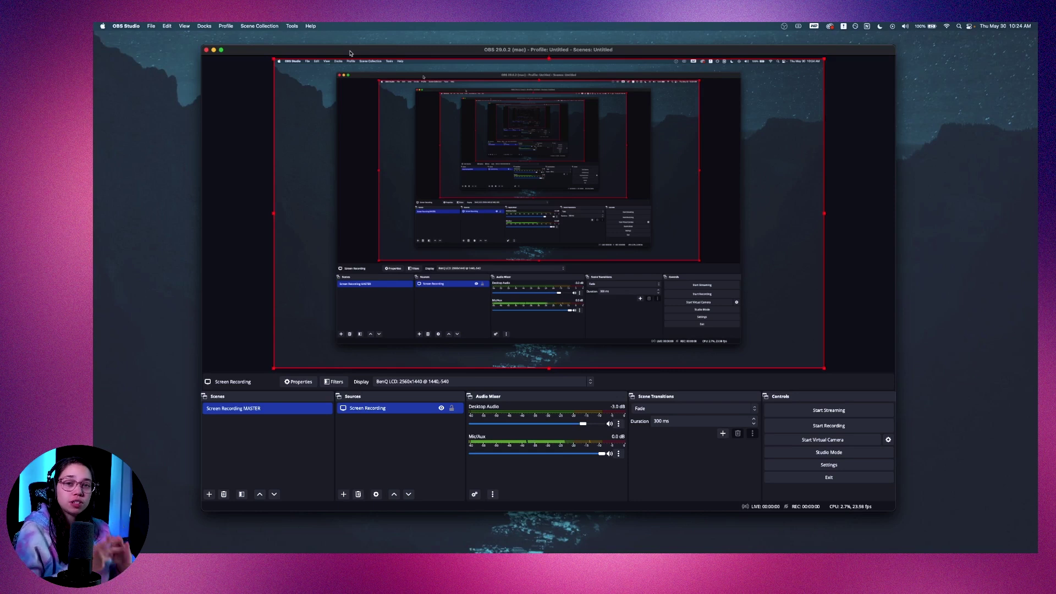
- Reposition the OBS window on the desktop and nudge the Screen Recording capture in the canvas
drag(349, 53, 345, 57)
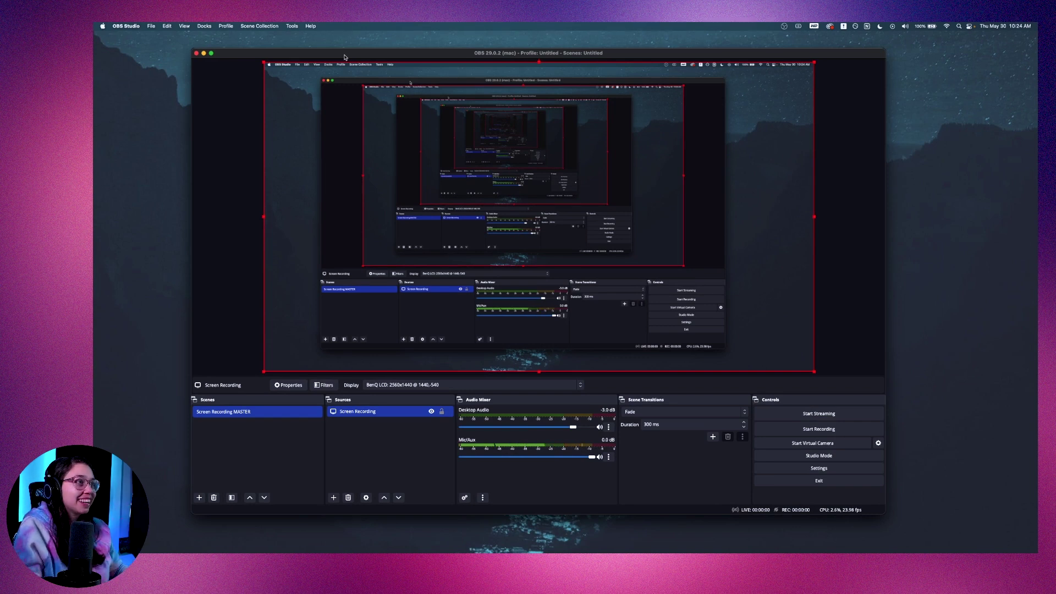
drag(344, 55, 341, 54)
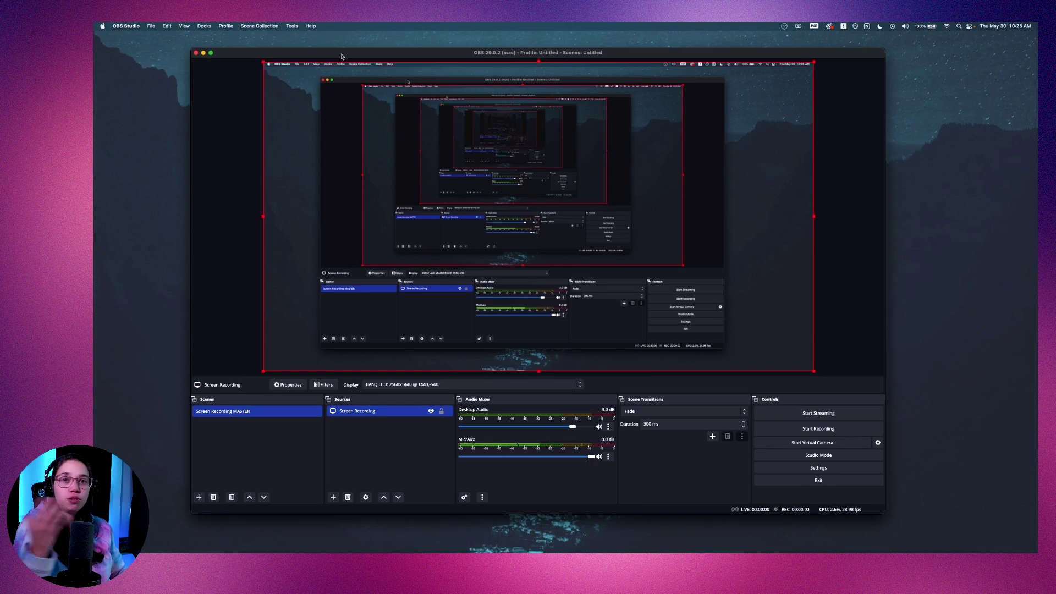
drag(341, 56, 339, 54)
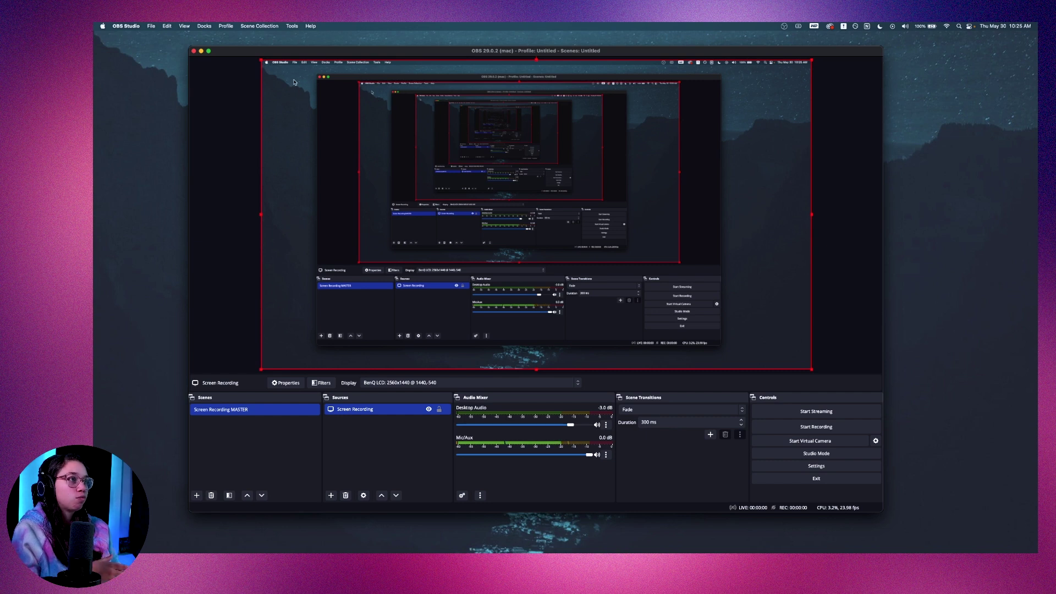
mouse_move(296, 83)
mouse_down()
mouse_move(383, 117)
mouse_move(296, 85)
mouse_up()
drag(235, 46, 241, 51)
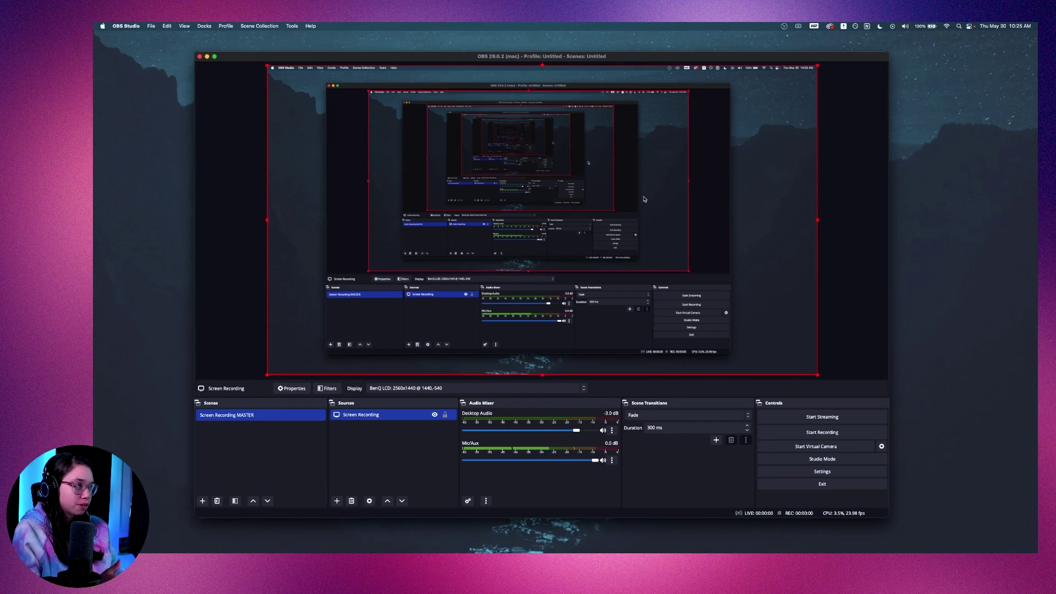
drag(330, 58, 324, 58)
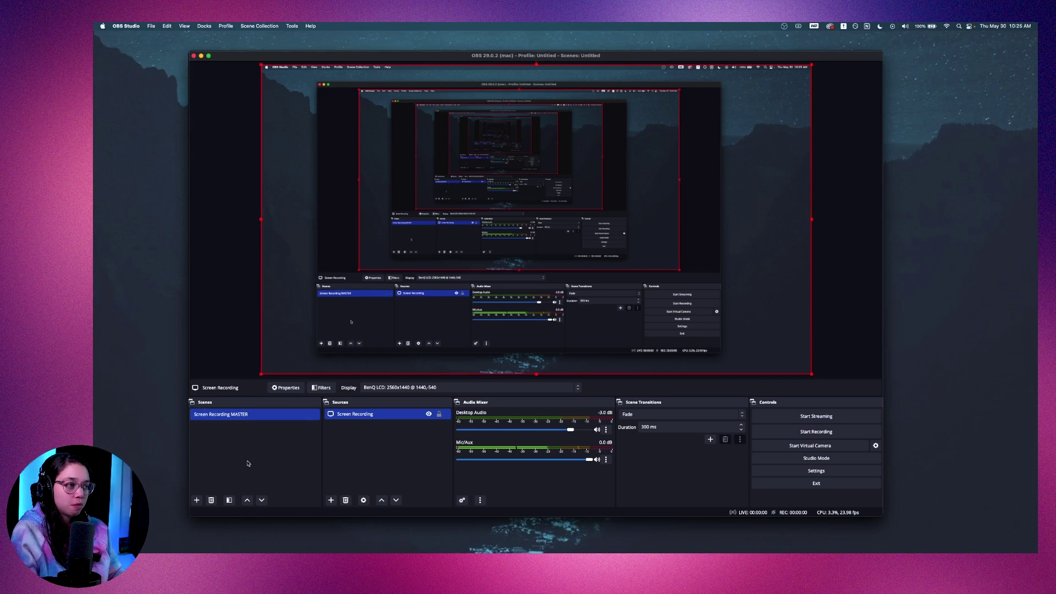
- Add a new scene named 'Screen DAW Recording' and bring up the source-type list
click(196, 500)
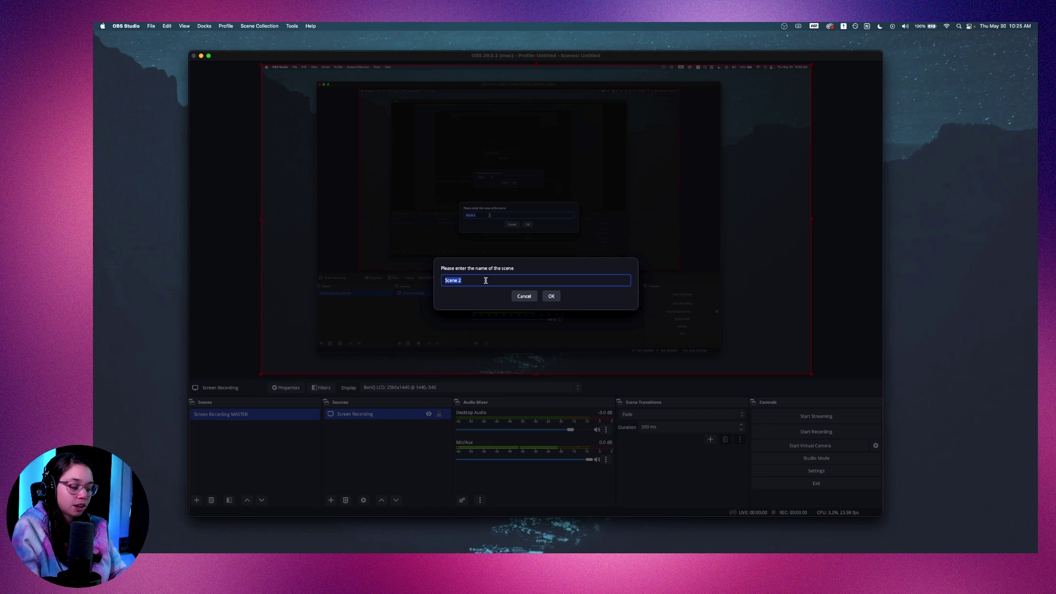
text(S)
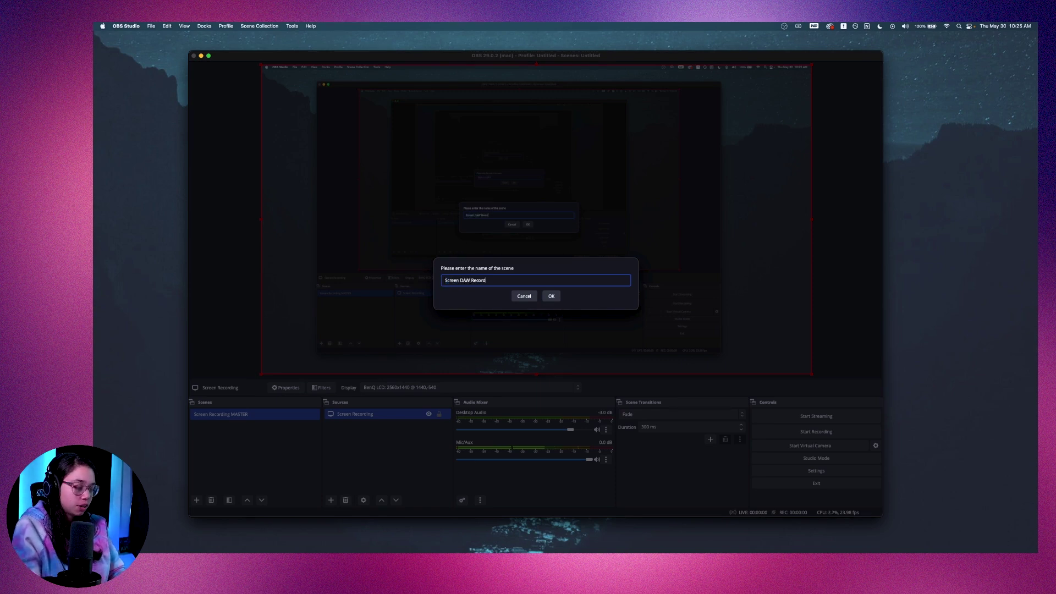
key(Return)
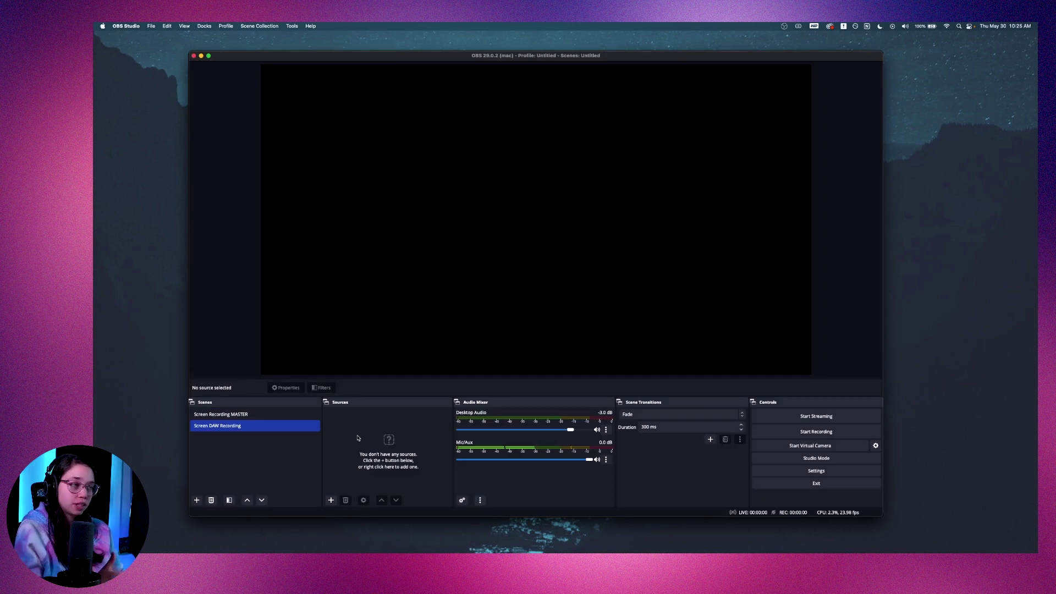
click(331, 499)
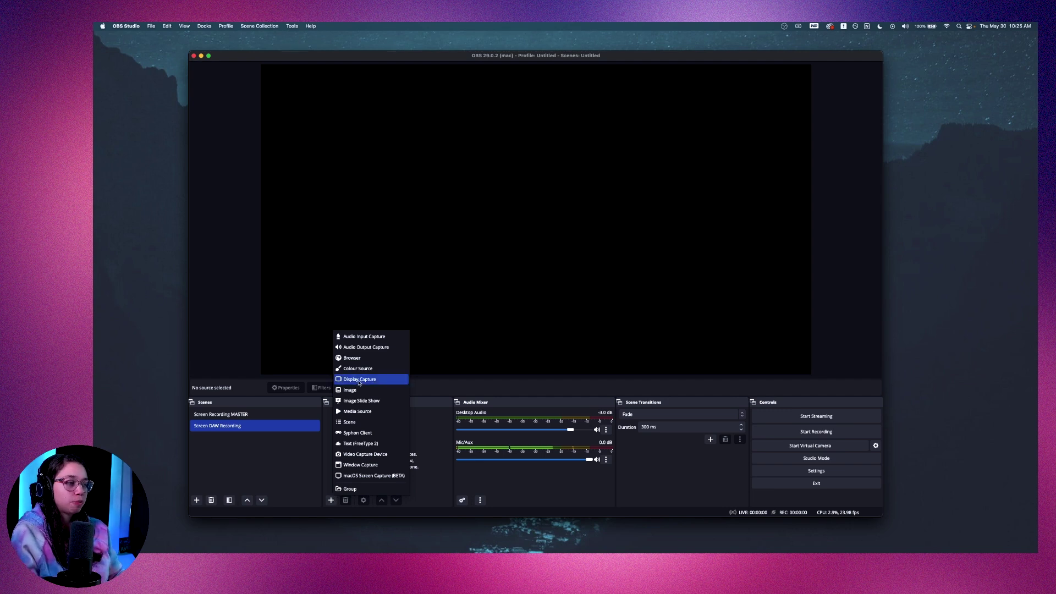
- Add a Display Capture source named 'SoundBridge' capturing the BenQ LCD monitor, with cursor visibility toggled
click(359, 379)
text(SoundBridge)
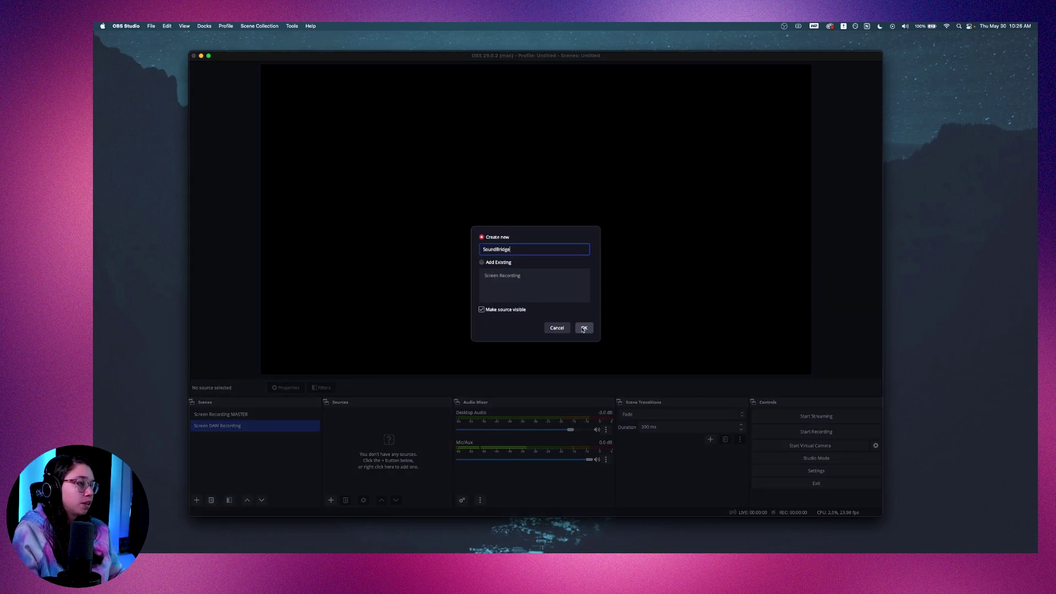
click(584, 328)
click(451, 276)
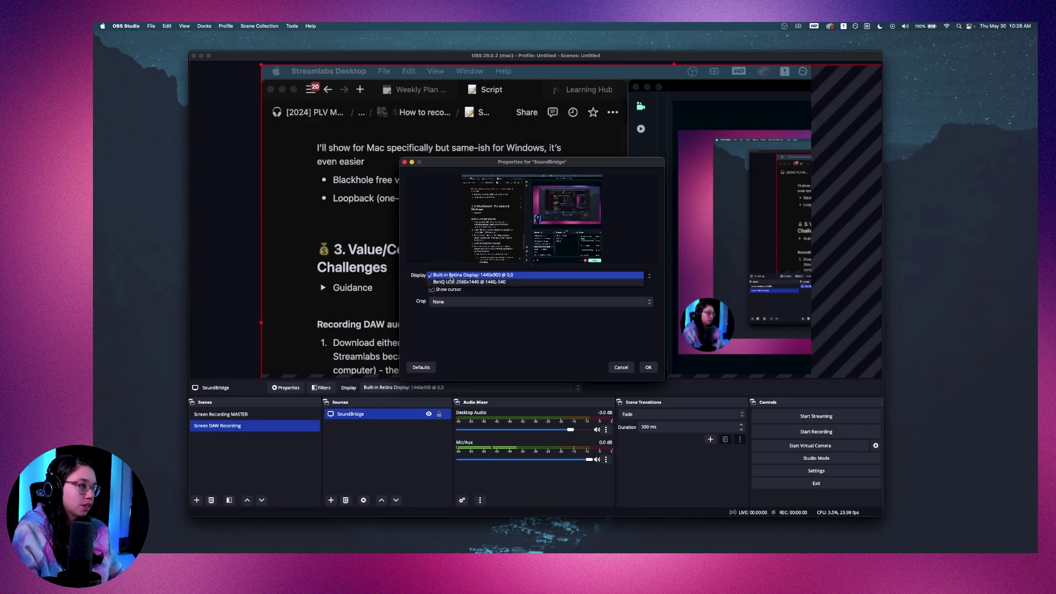
click(451, 282)
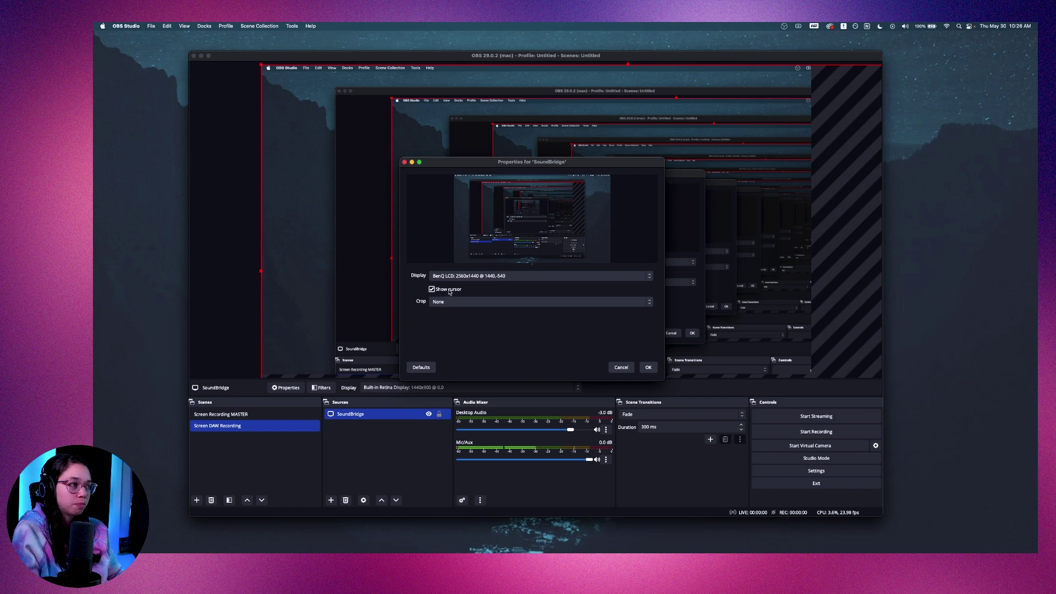
click(449, 291)
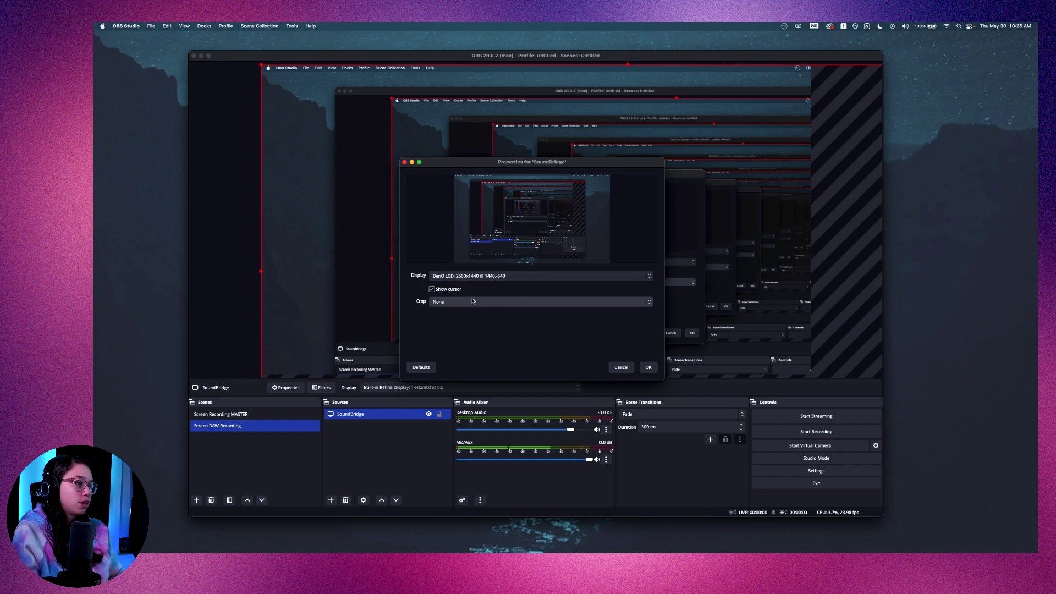
click(648, 367)
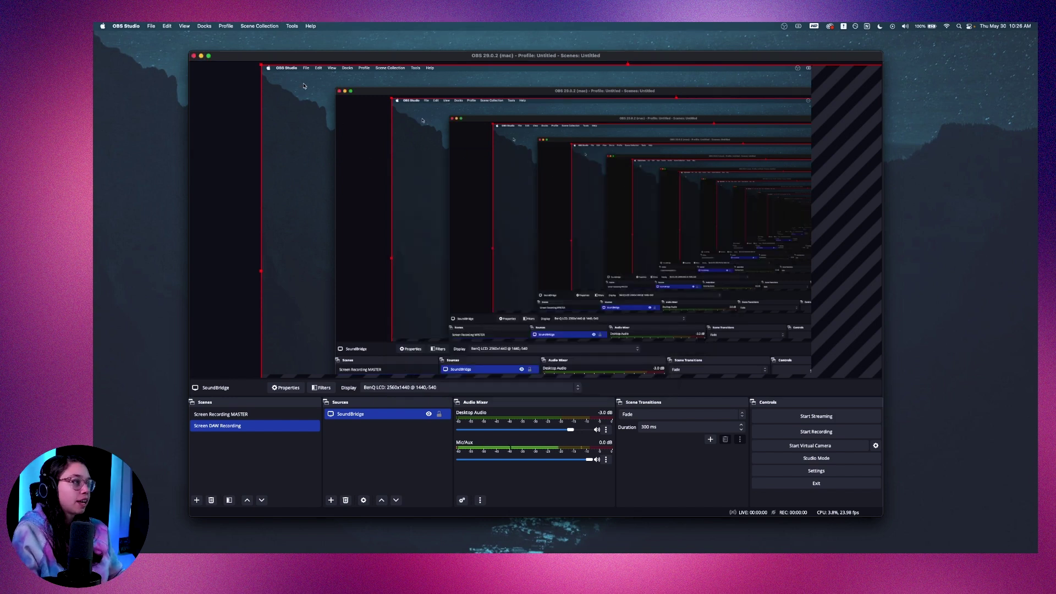
- Resize and position the SoundBridge capture to fill the whole canvas
drag(261, 64, 308, 84)
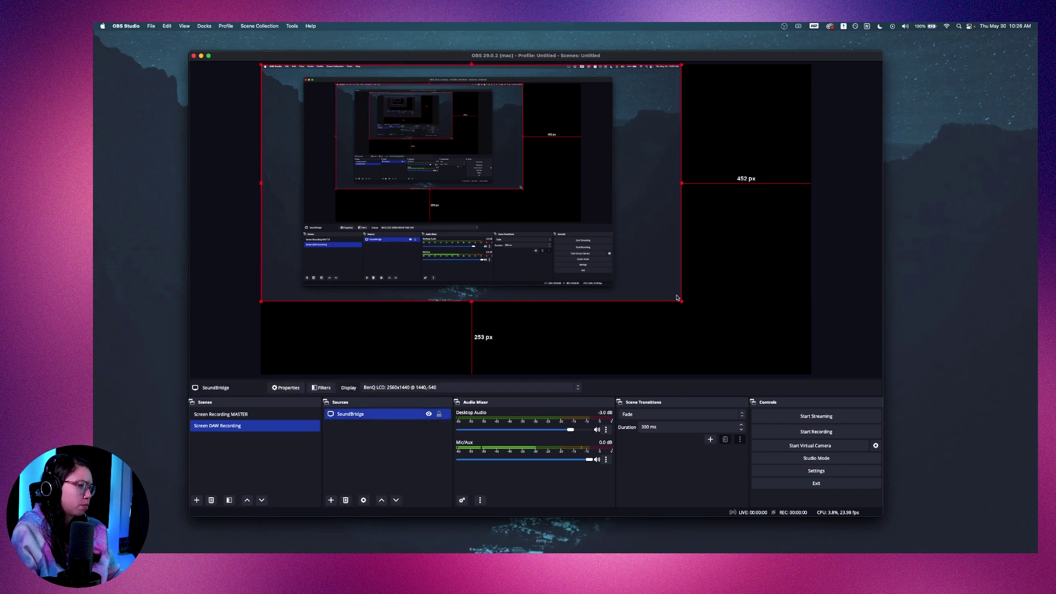
drag(684, 305, 811, 375)
click(843, 320)
- Bring the SoundBridge DAW forward behind OBS so the full-canvas capture previews its arrangement
mouse_move(721, 538)
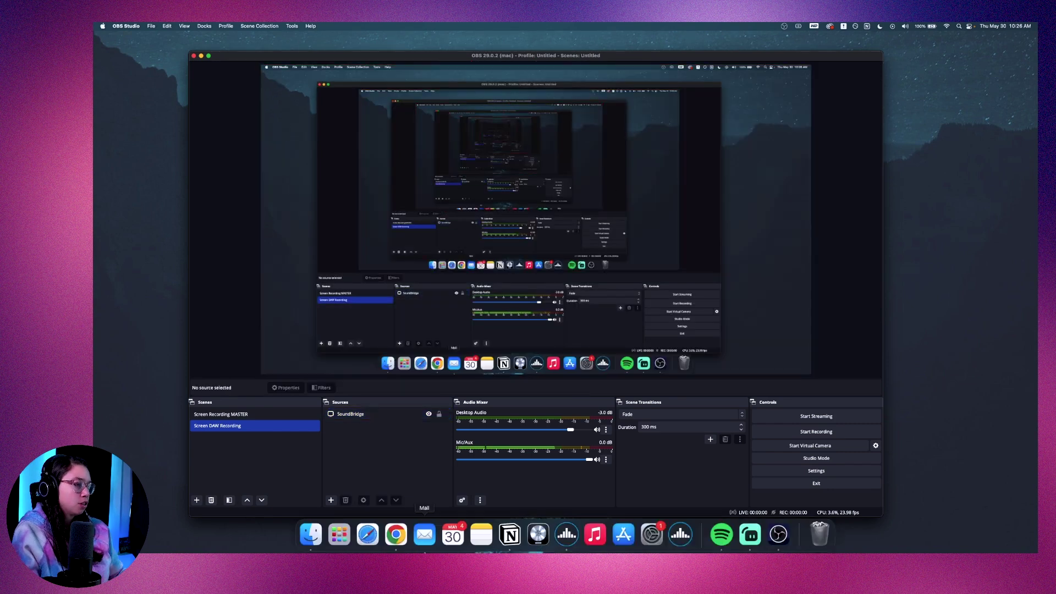
click(566, 533)
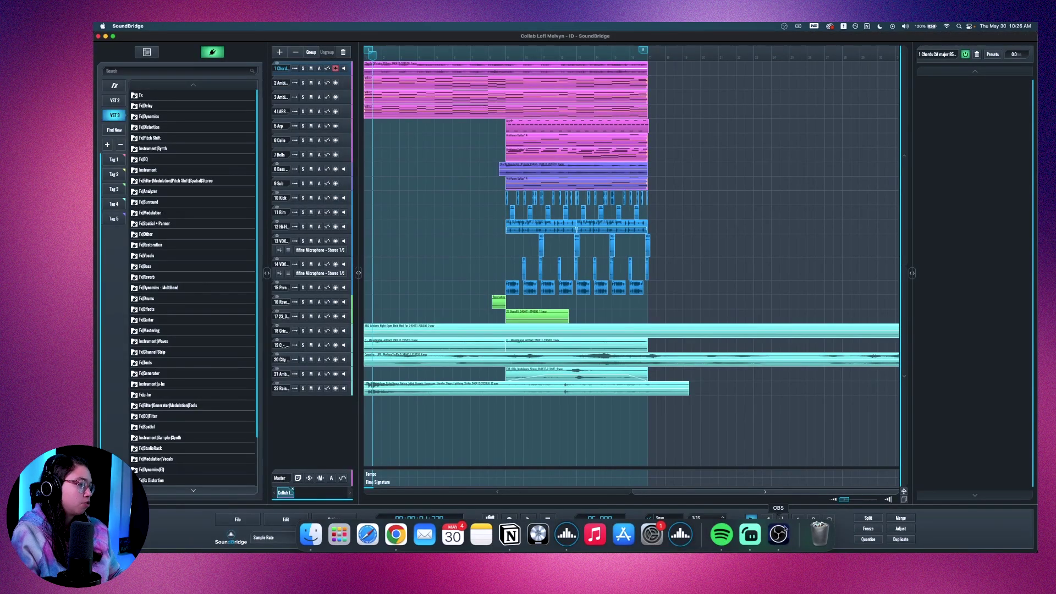
drag(421, 57, 831, 60)
click(760, 416)
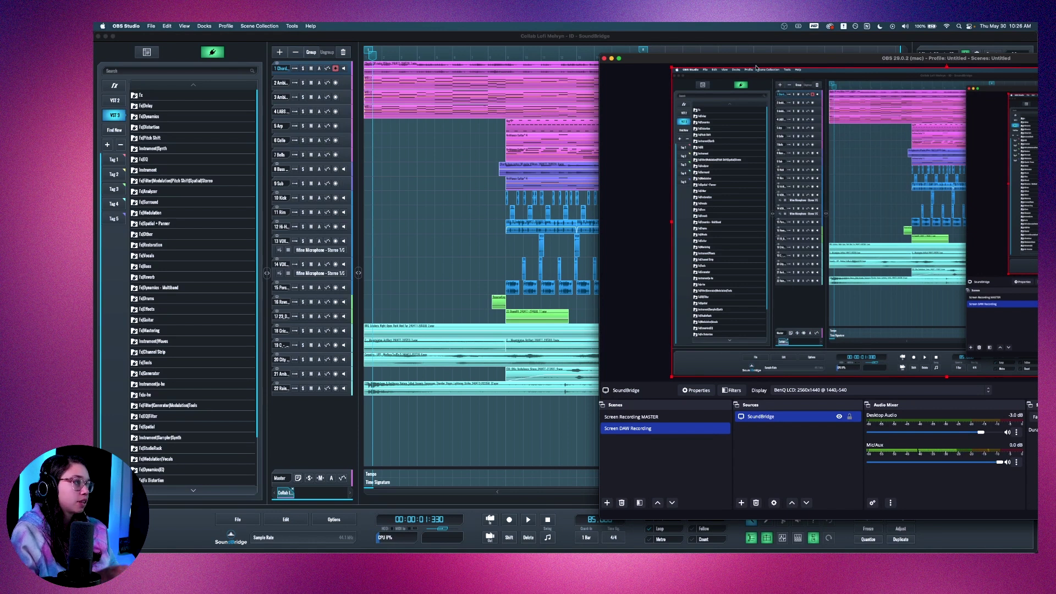
drag(754, 62, 413, 55)
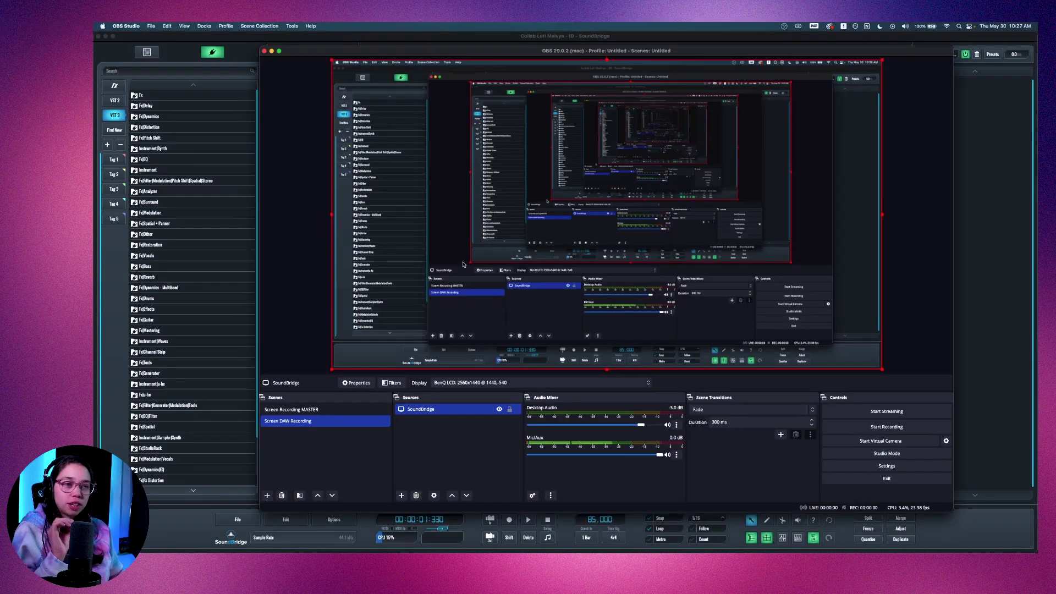
click(482, 432)
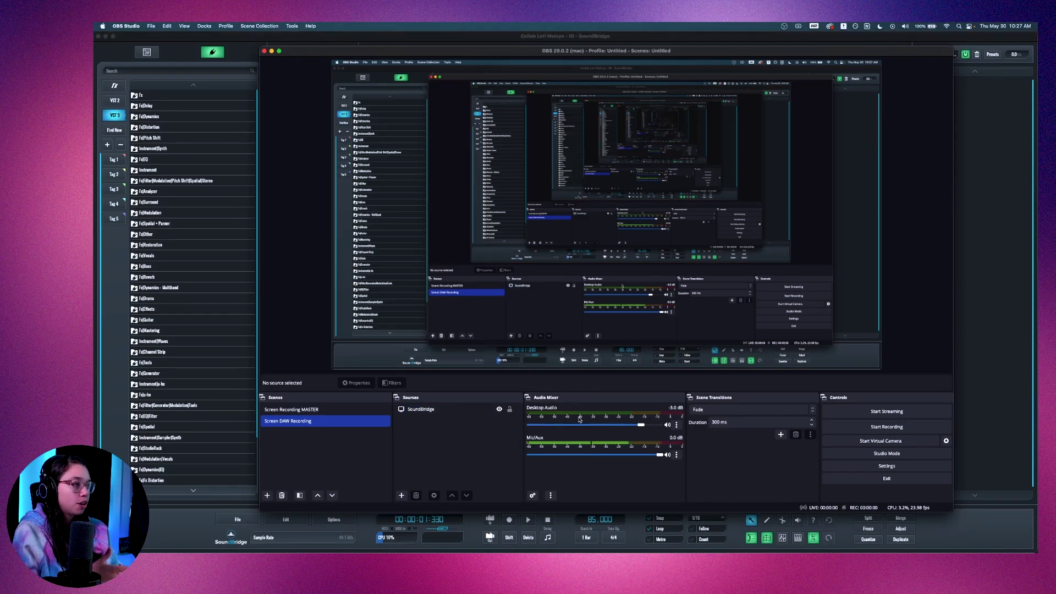
- Check the OBS audio devices: Desktop Audio on Default, Mic/Auxiliary Audio on fifine Microphone
click(883, 465)
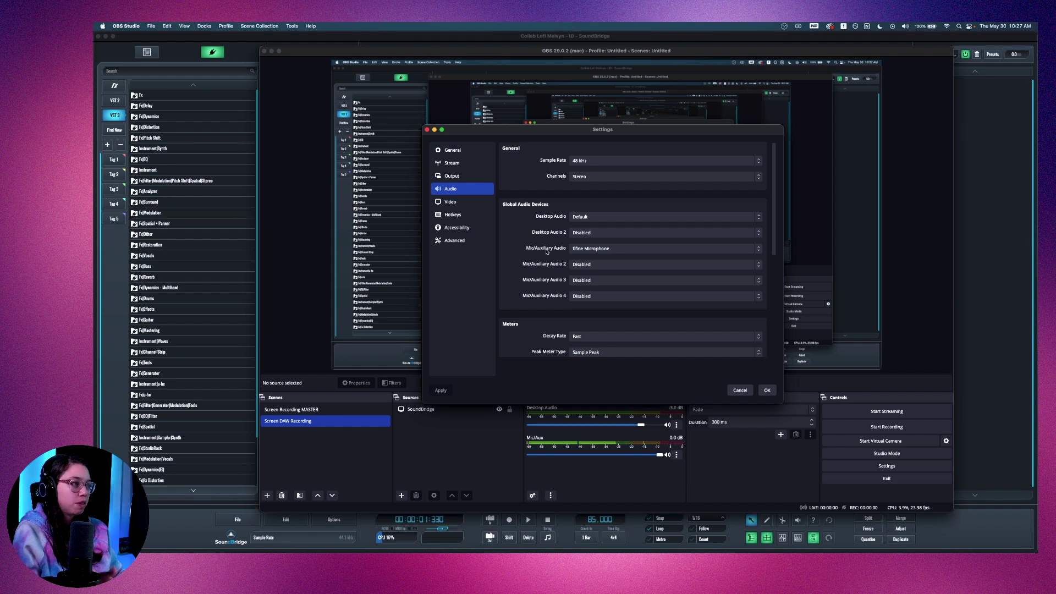
click(583, 250)
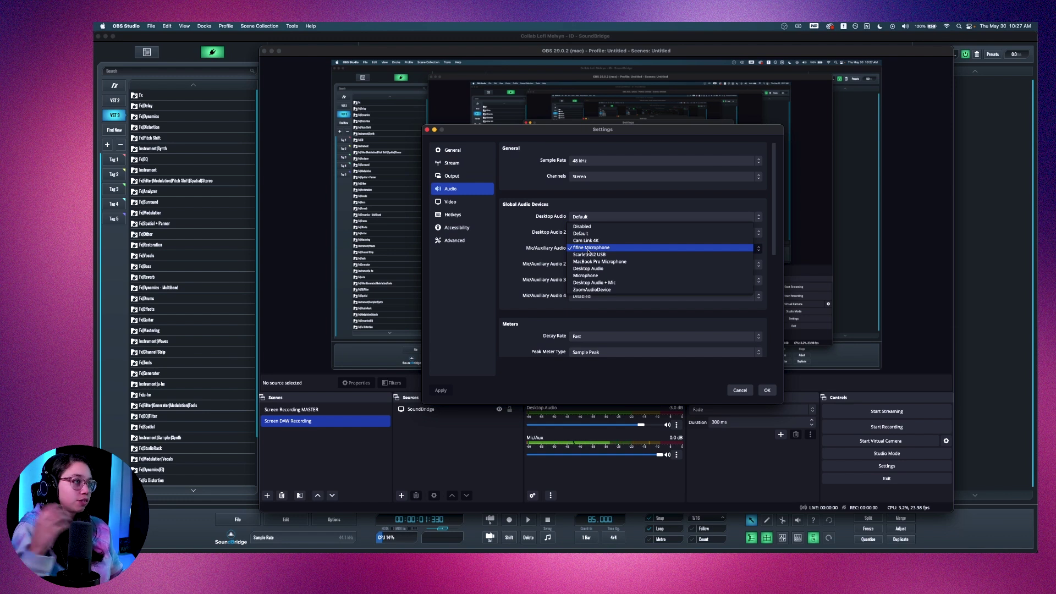
click(554, 248)
click(566, 218)
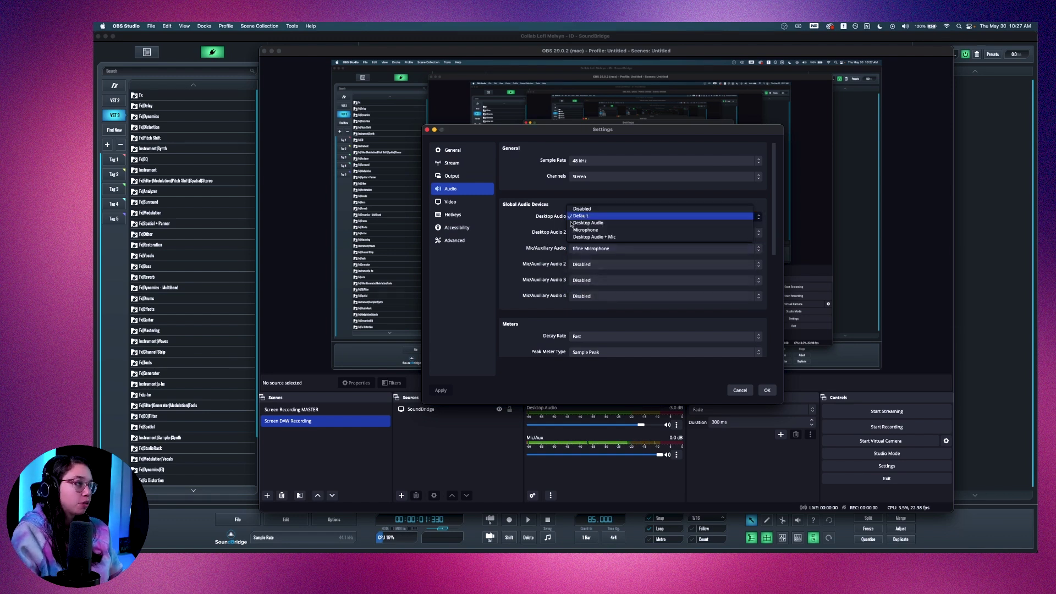
click(551, 214)
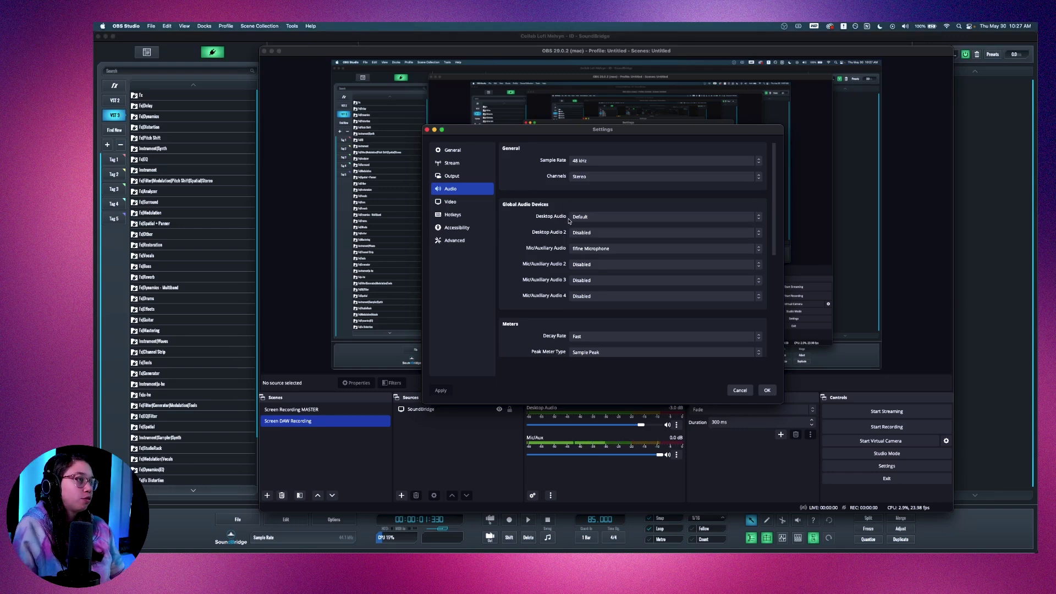
click(570, 217)
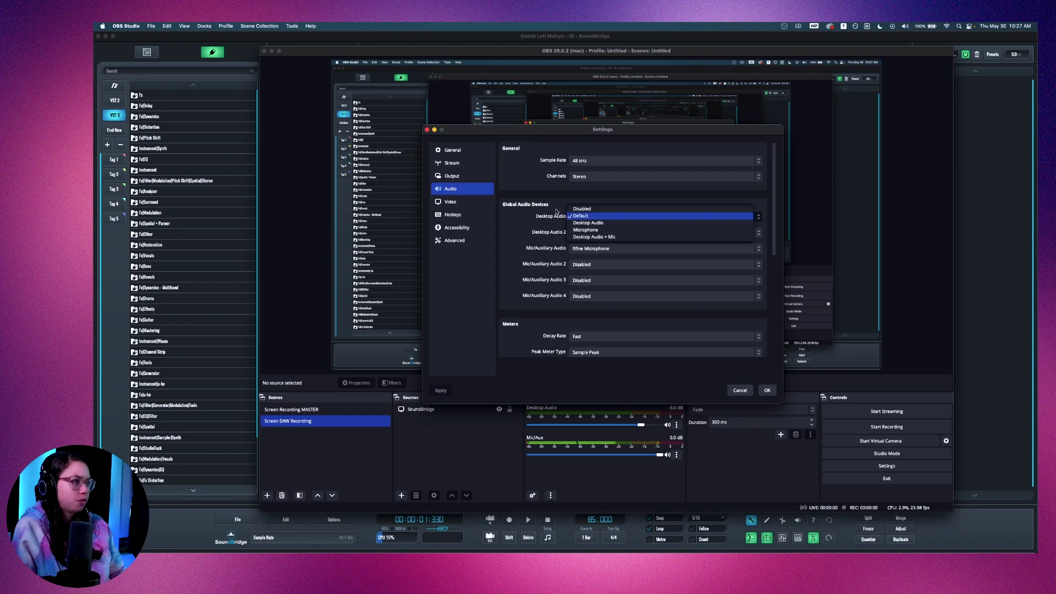
click(548, 210)
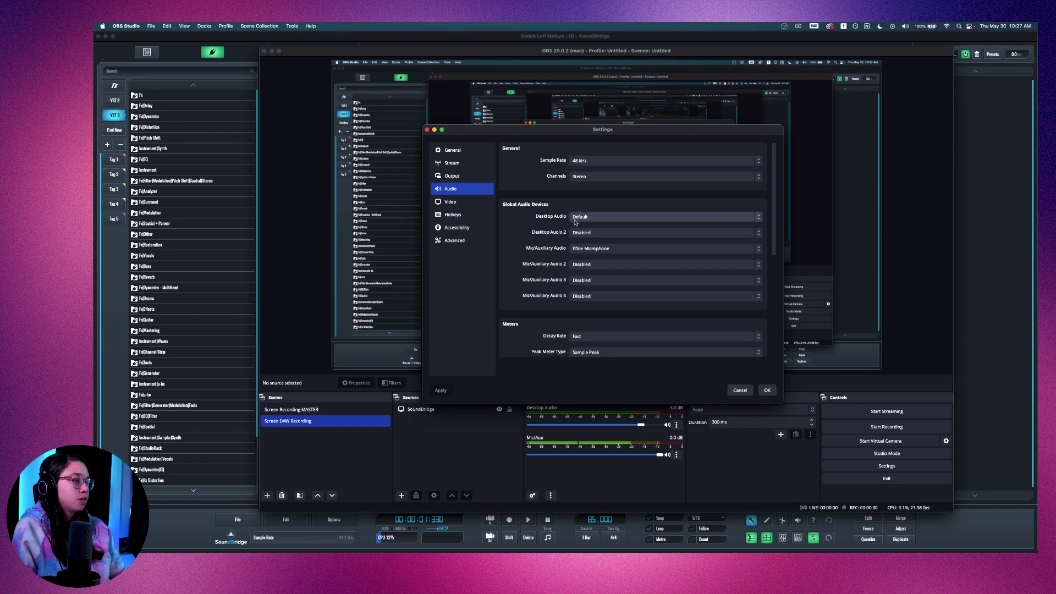
- Launch Loopback and create a new virtual device named 'SoundBridge Audio'
key(super+space)
text(loopback)
key(Return)
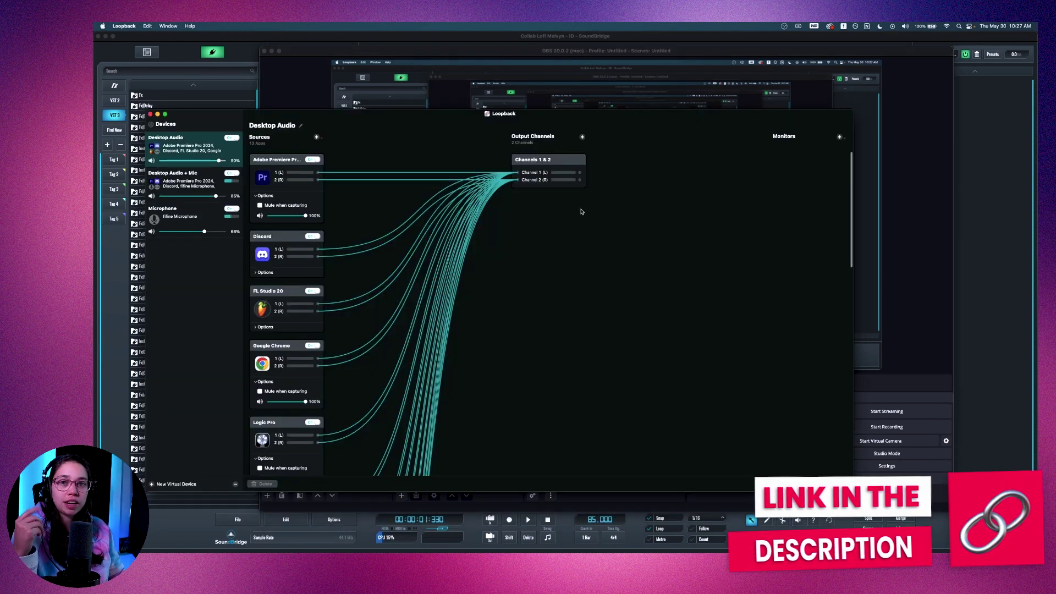
drag(441, 117, 489, 97)
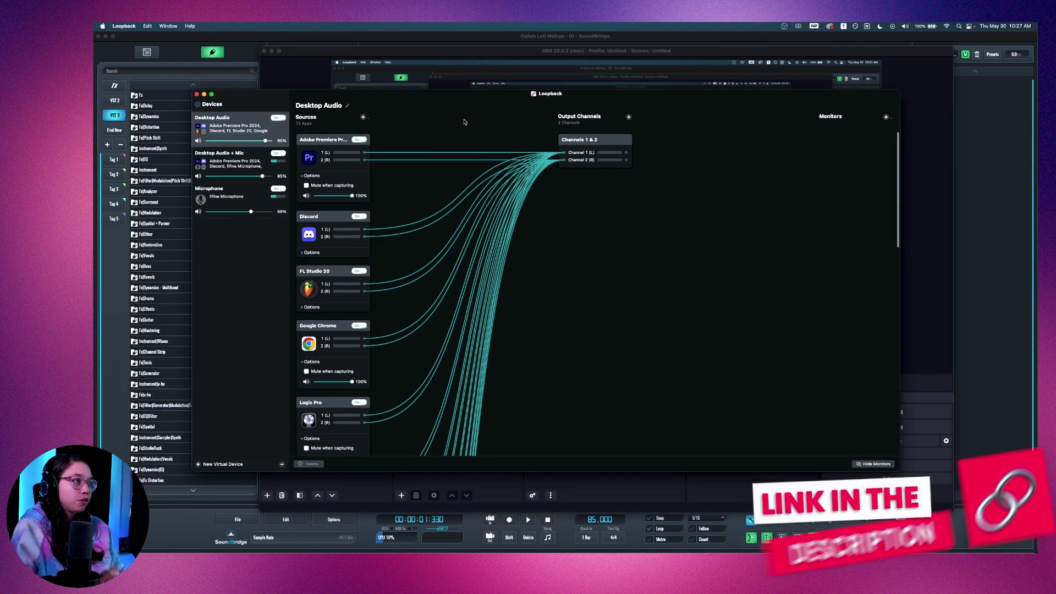
click(198, 463)
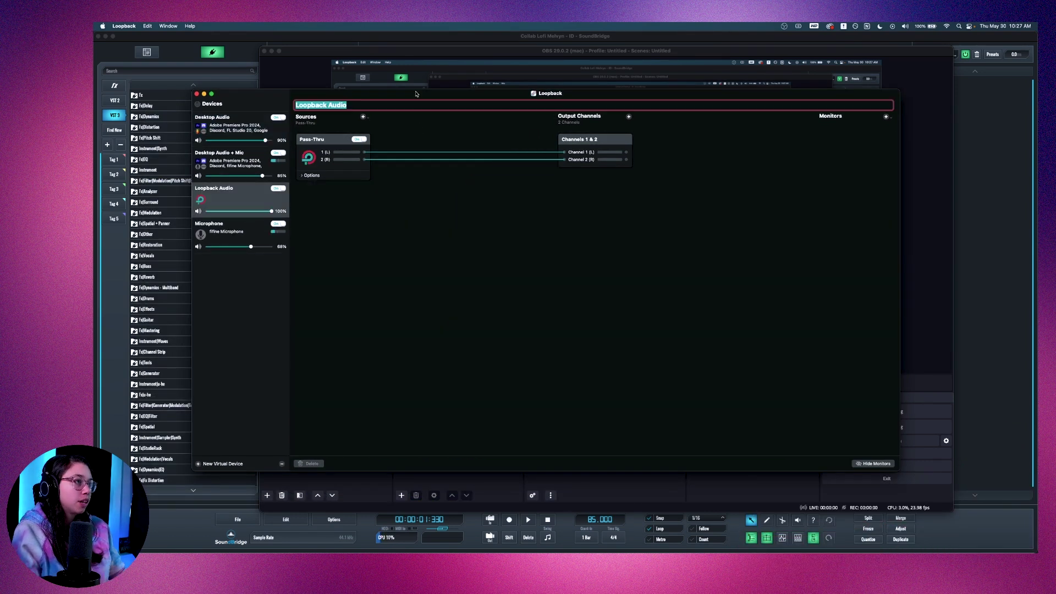
text(Soun)
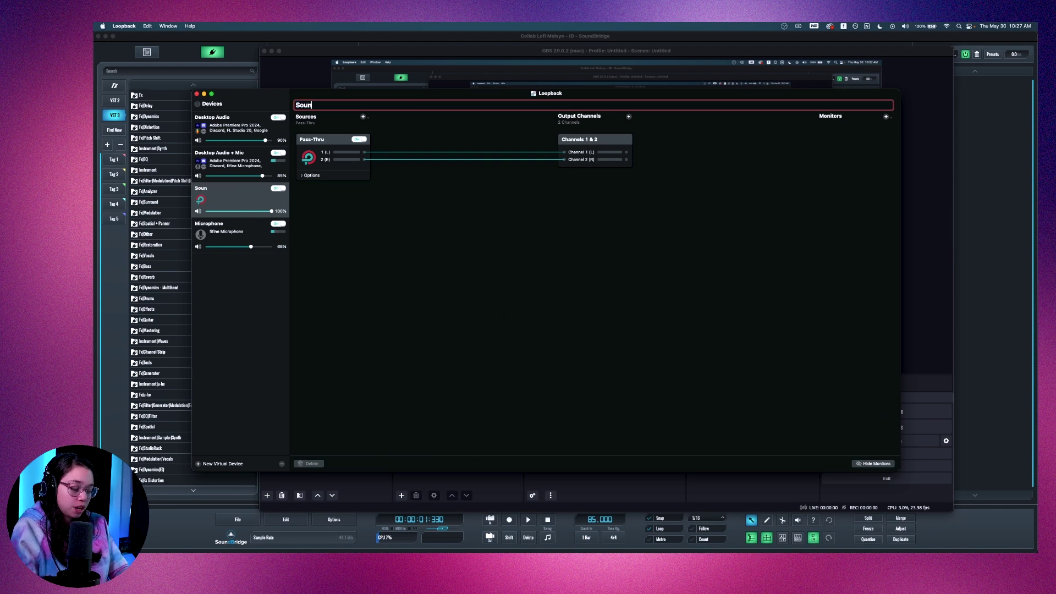
text(dBridge Audio)
key(Return)
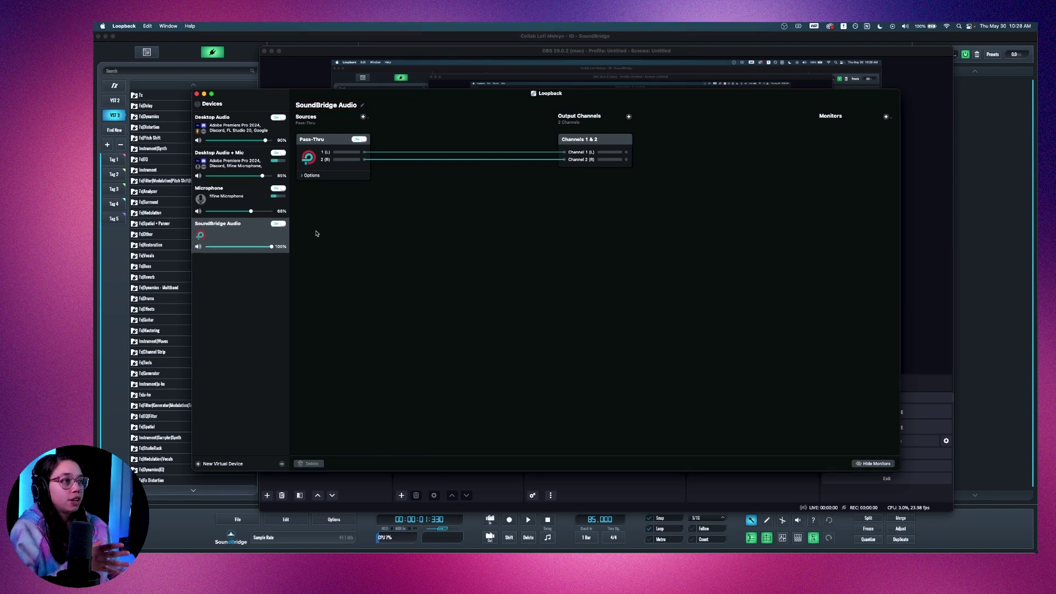
- Add the SoundBridge app as a device source, review its options, and return to OBS
click(363, 117)
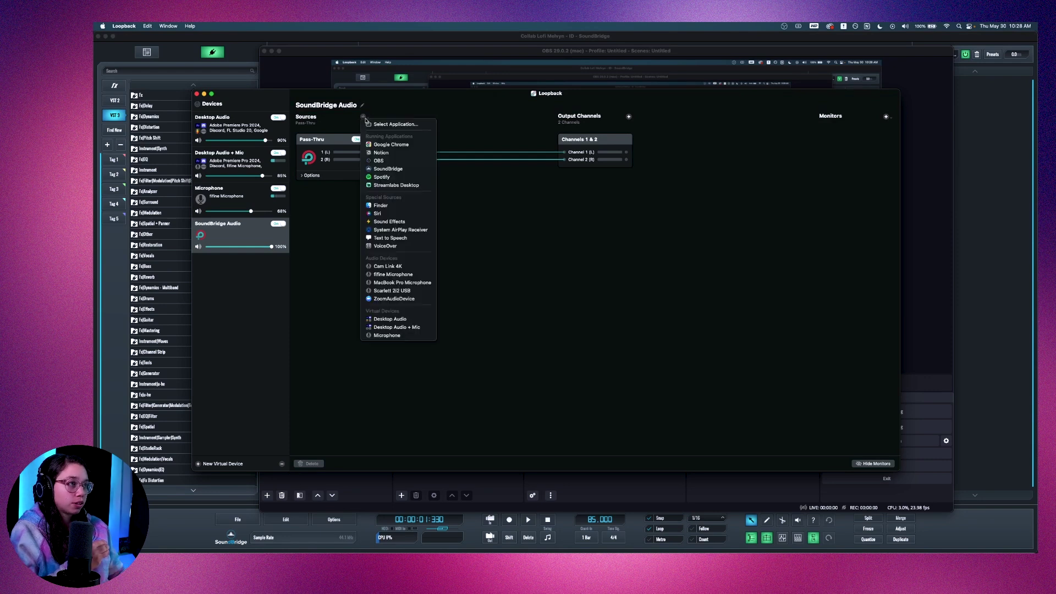
click(385, 169)
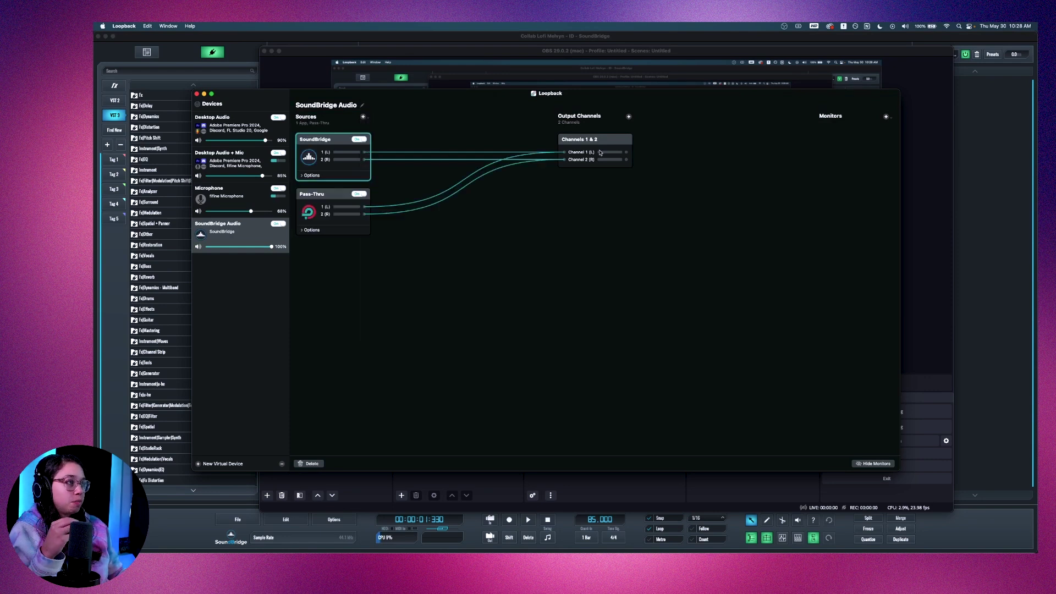
click(655, 241)
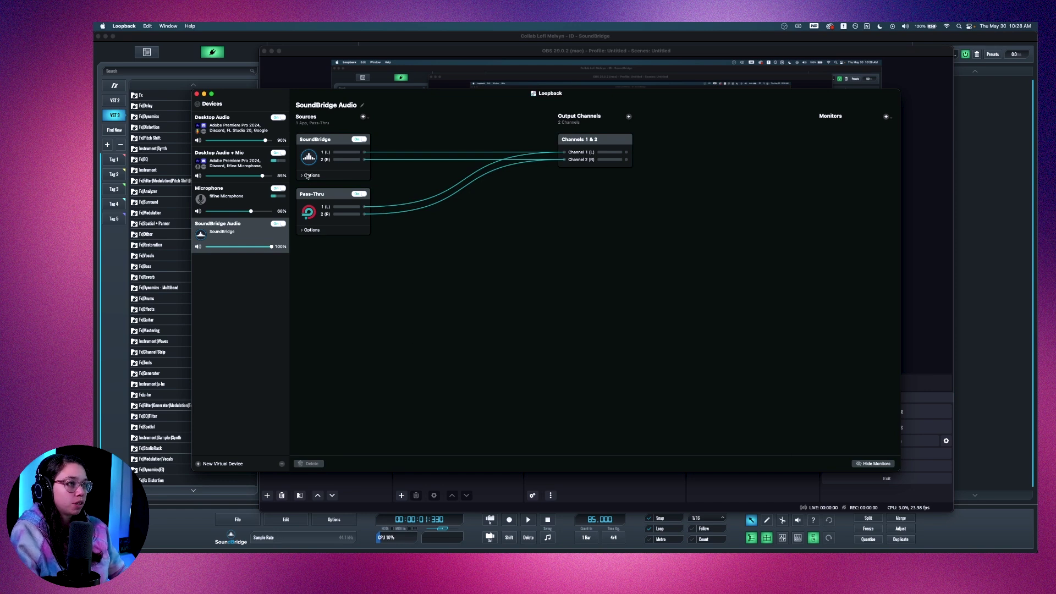
click(308, 175)
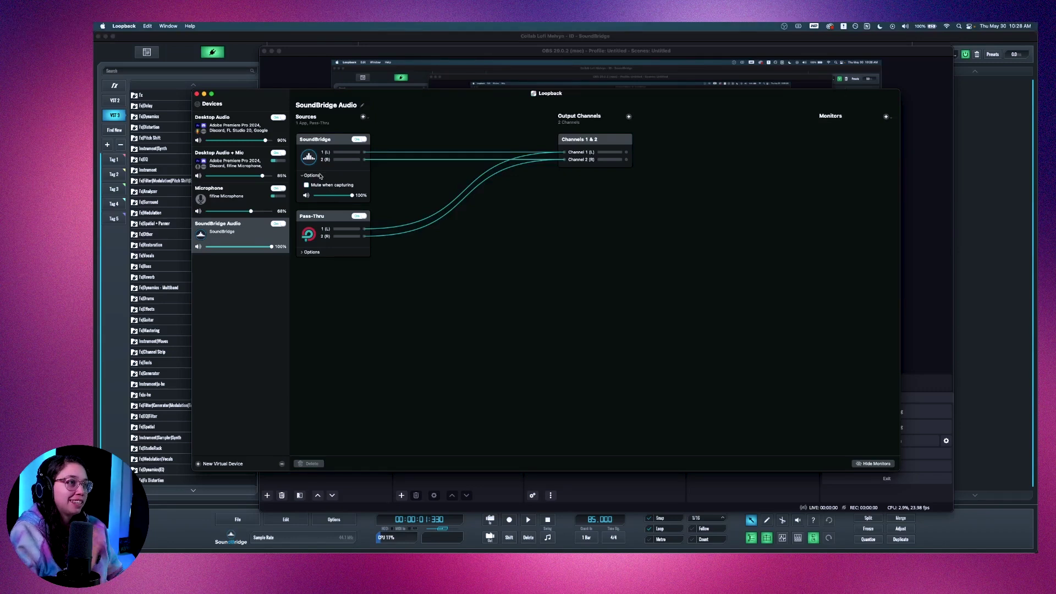
click(312, 175)
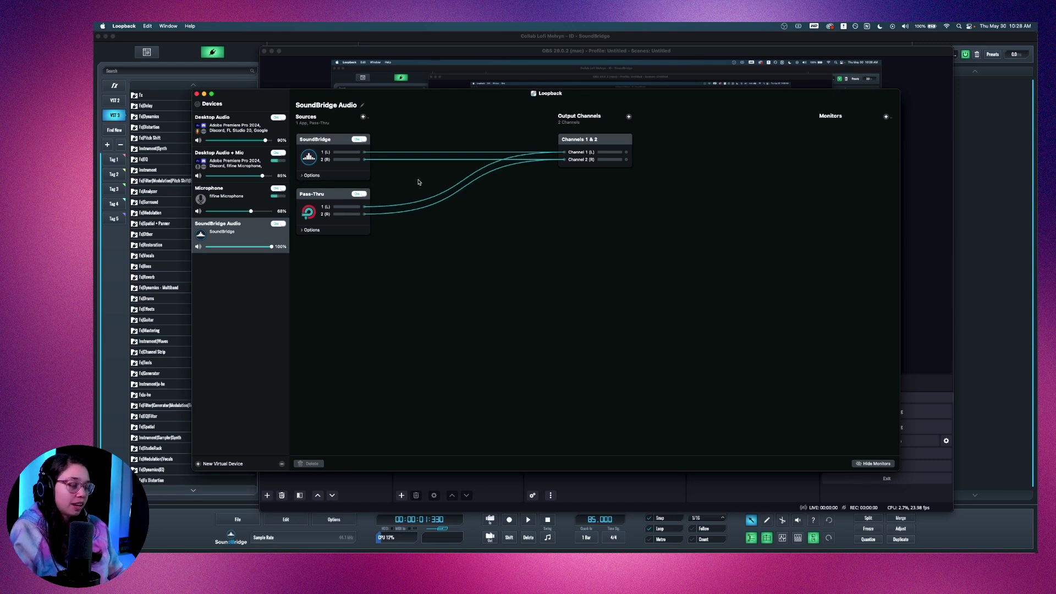
key(super+Tab)
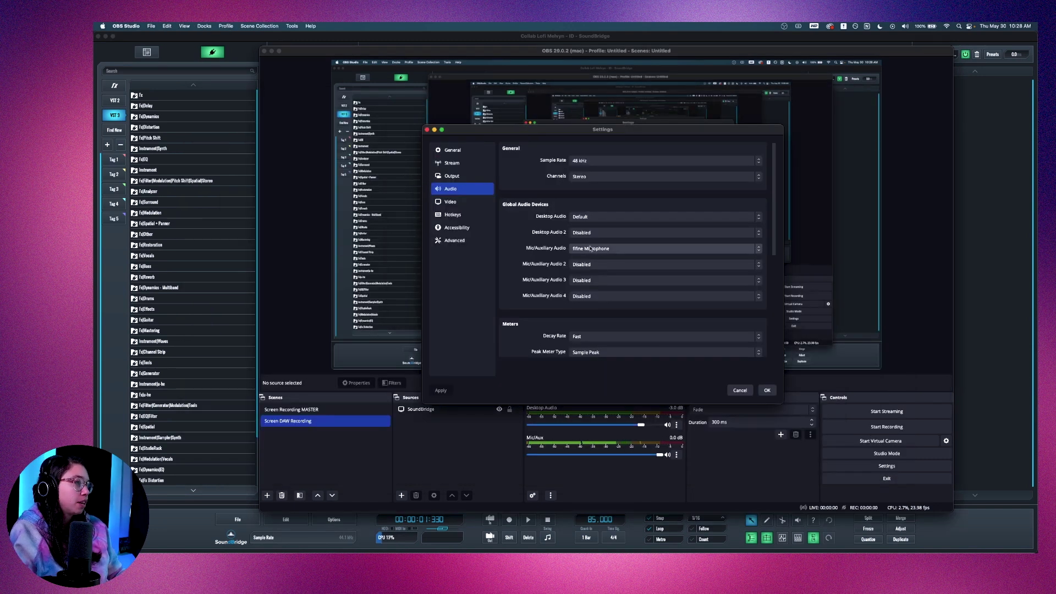
- Close the OBS settings and bring OBS Studio back to the front
click(767, 389)
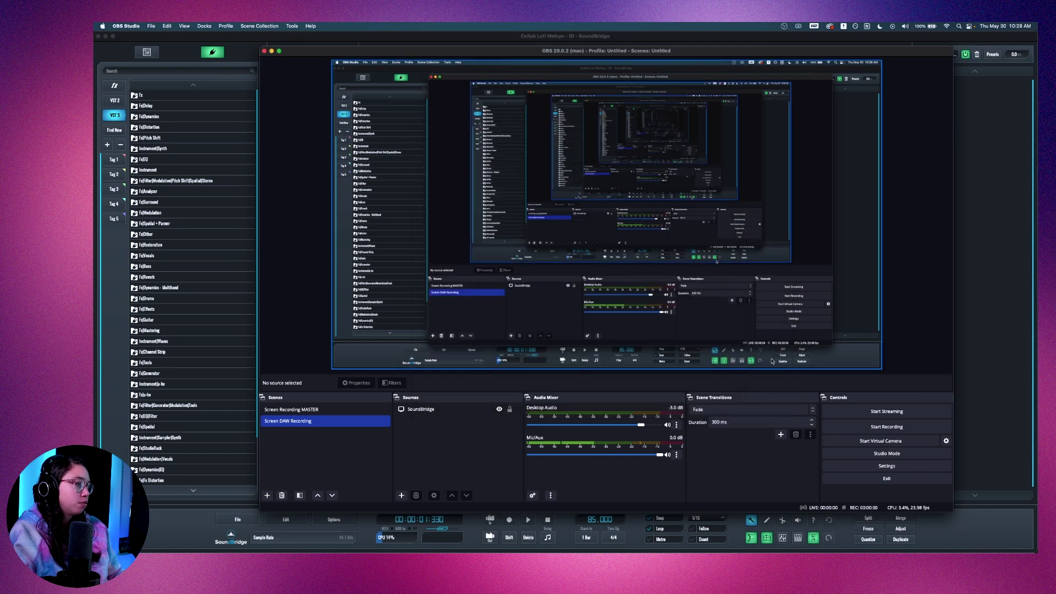
key(super+Tab)
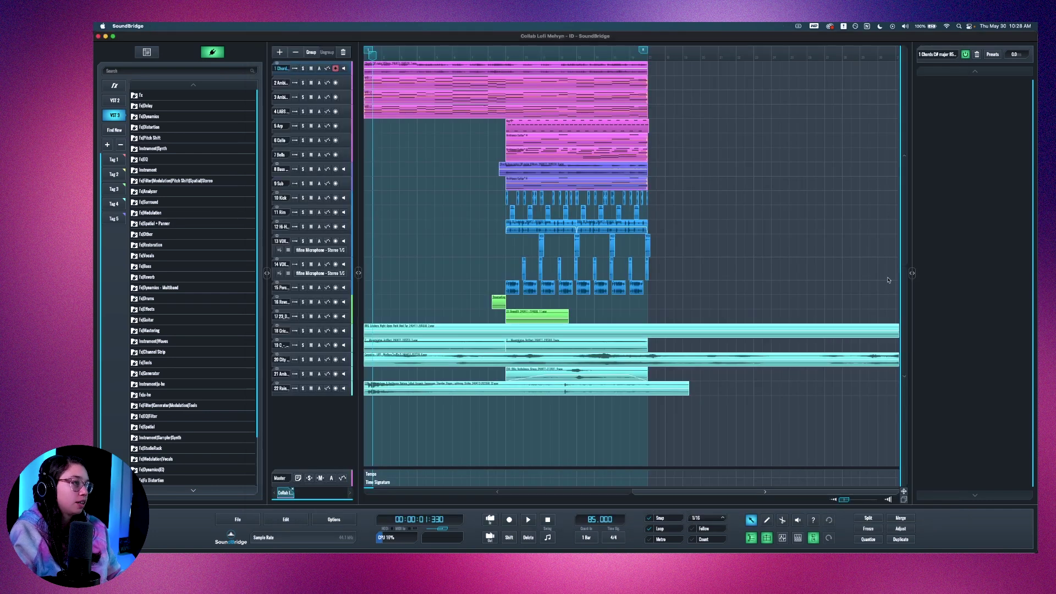
key(super+space)
text(obs)
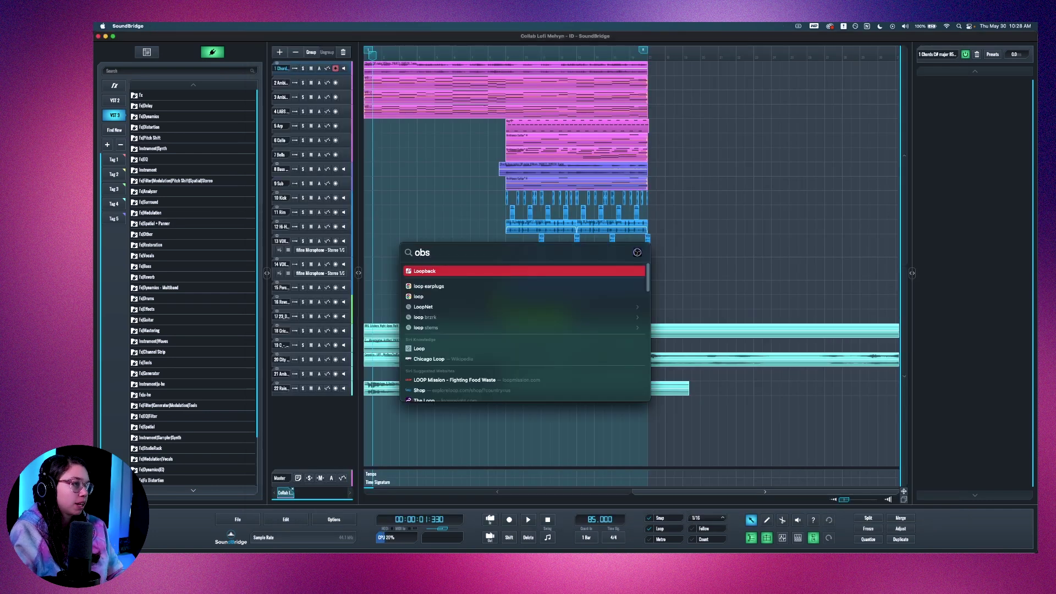
key(Return)
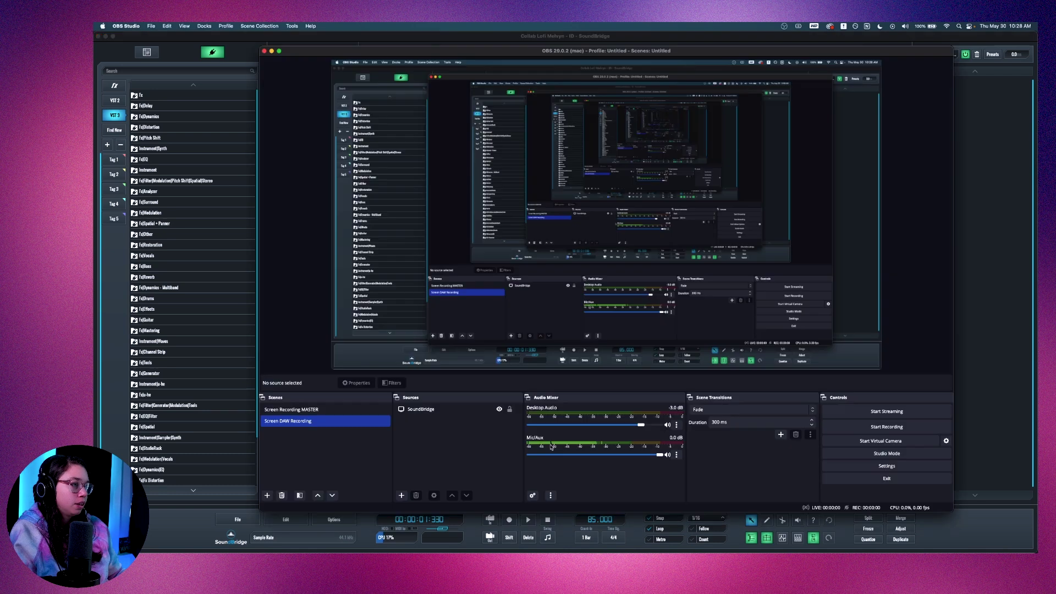
- Set Desktop Audio to SoundBridge Audio in OBS Audio settings and save
click(865, 470)
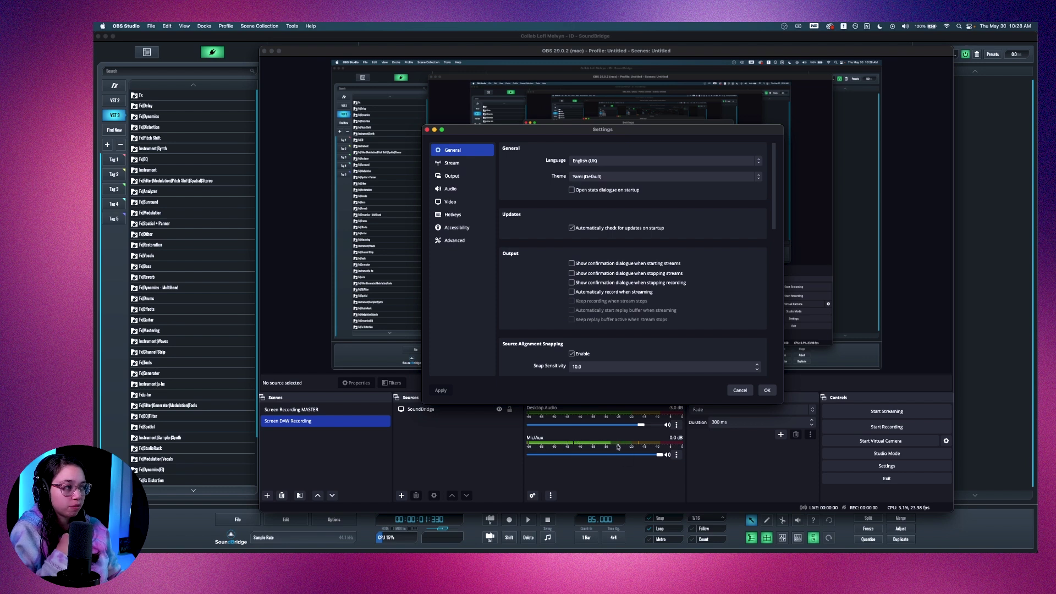
click(451, 188)
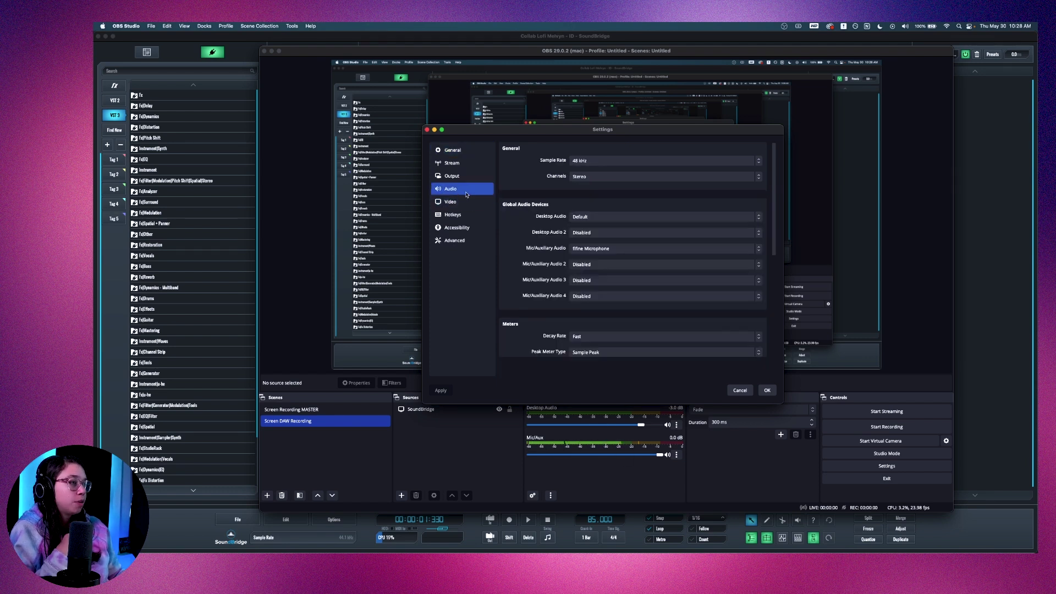
click(590, 219)
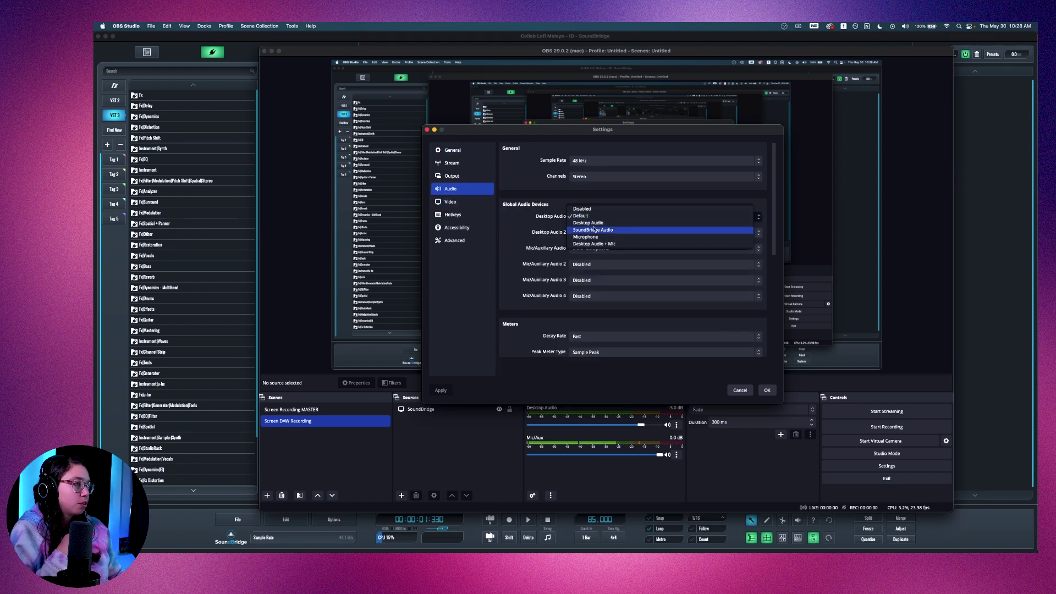
click(595, 230)
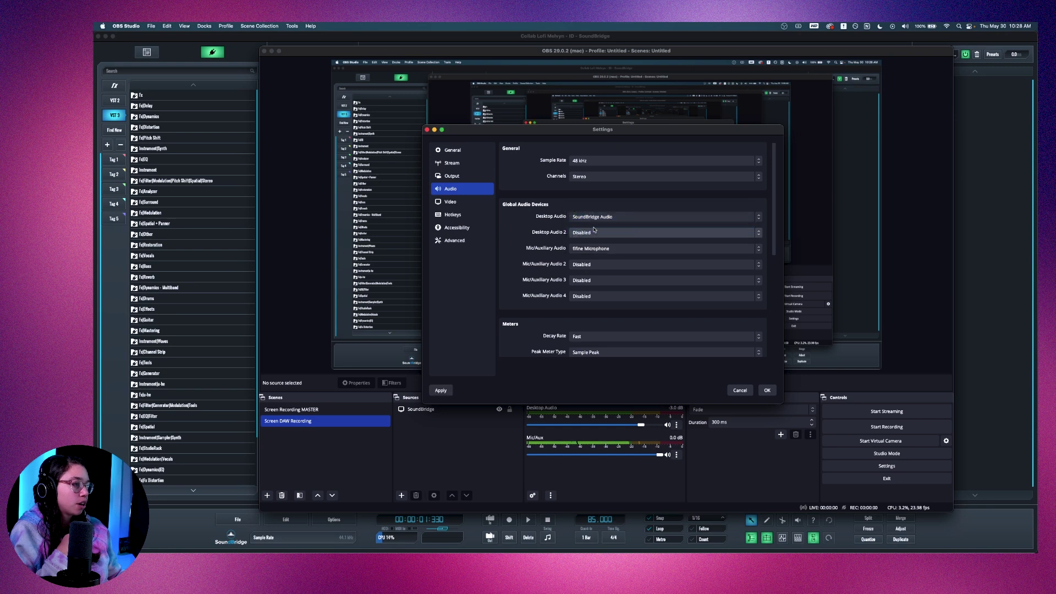
click(767, 390)
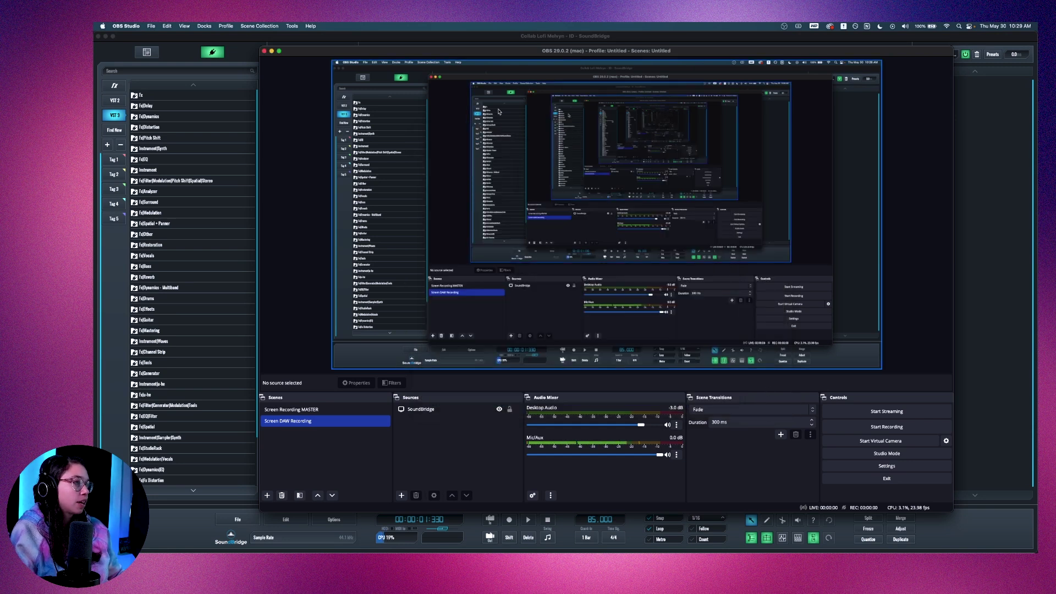
- Test-play the SoundBridge arrangement to 00:00:07:065, stop it, and restore OBS enlarged in front
drag(491, 53, 739, 49)
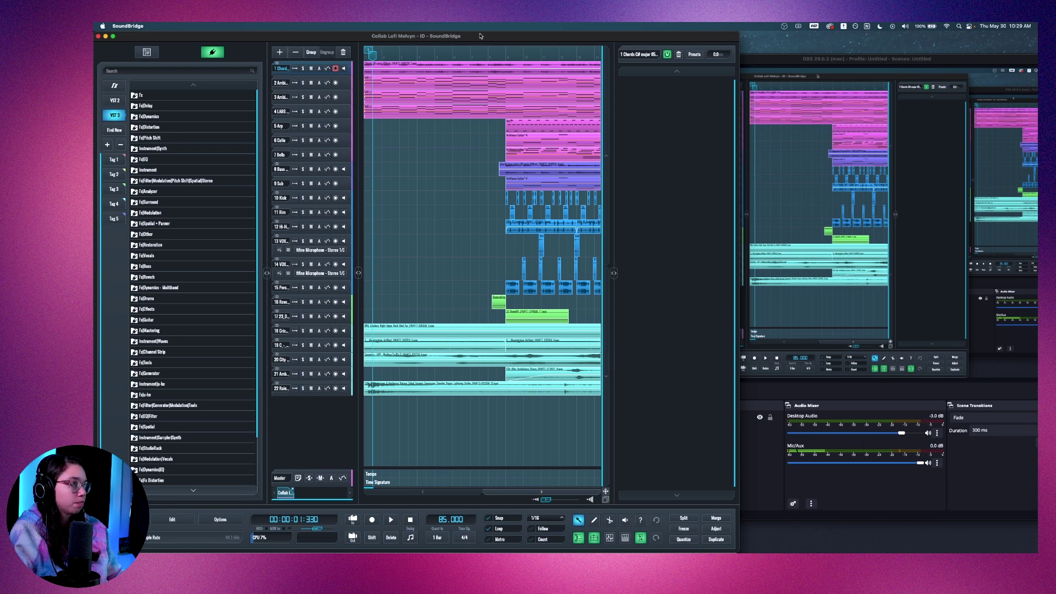
key(space)
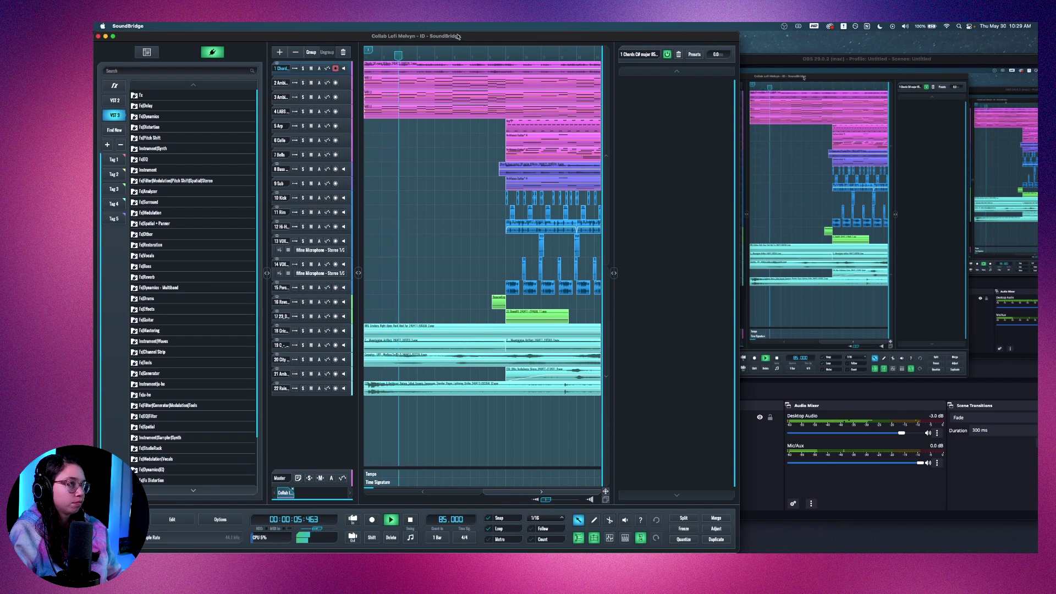
key(space)
drag(783, 64, 719, 68)
double_click(719, 68)
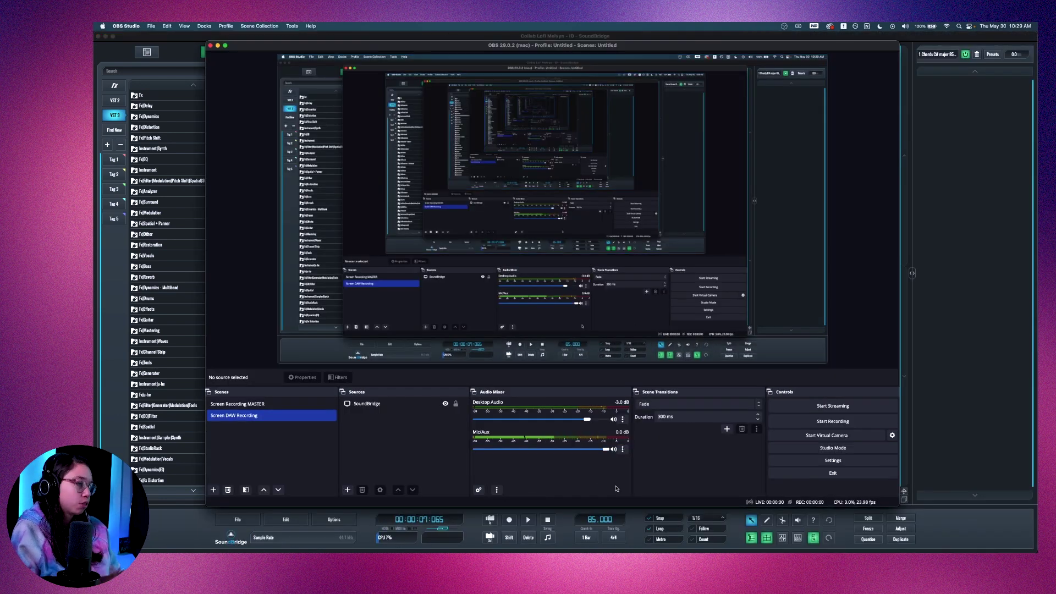
- Set the OBS recording path to /Volumes/T7 Shield/OBS Recordings
click(818, 465)
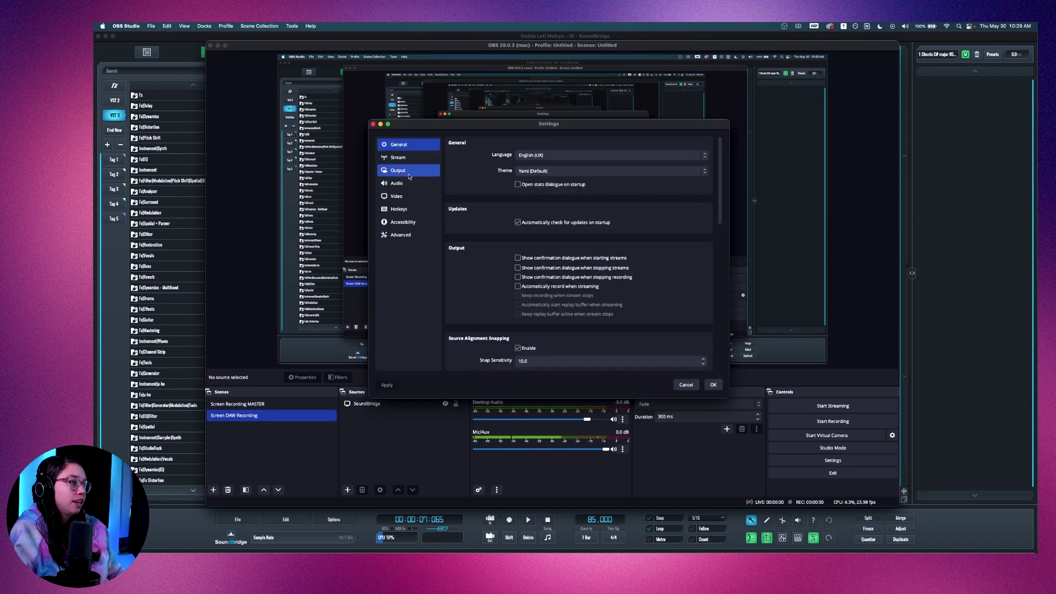
click(409, 172)
click(492, 159)
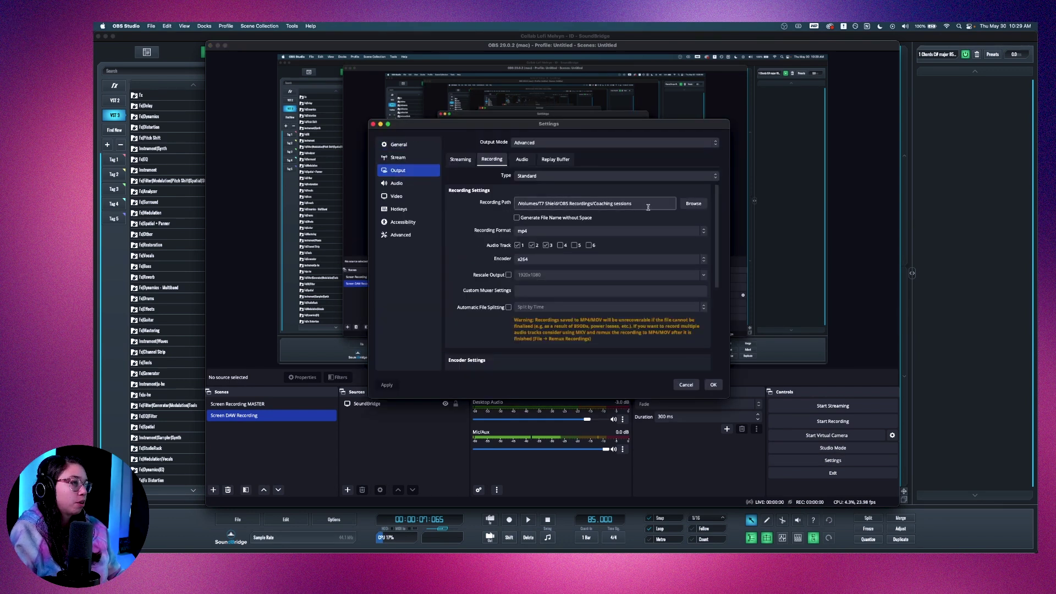
click(694, 204)
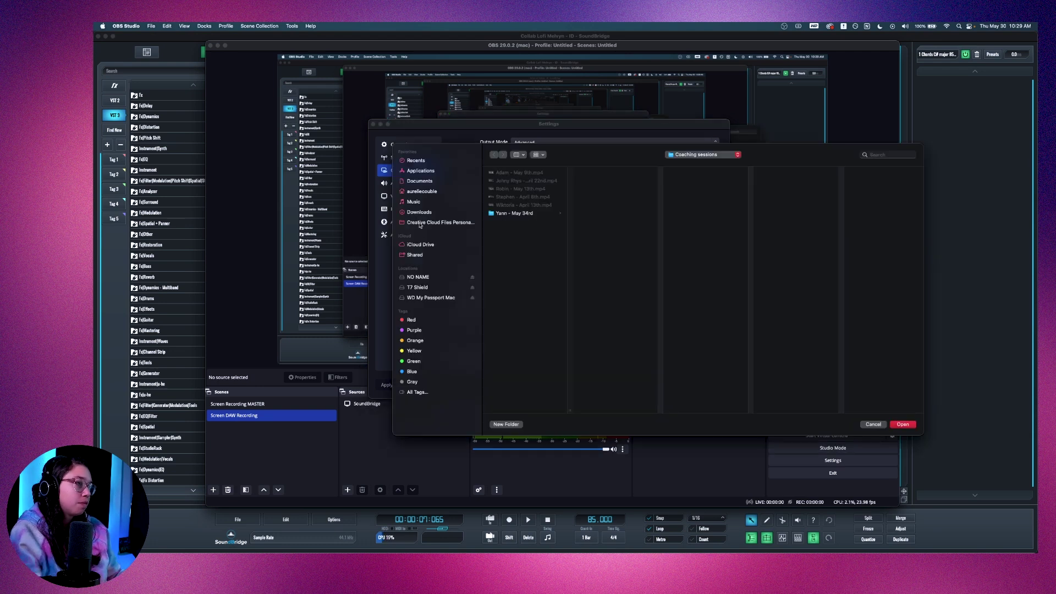
click(422, 204)
click(421, 287)
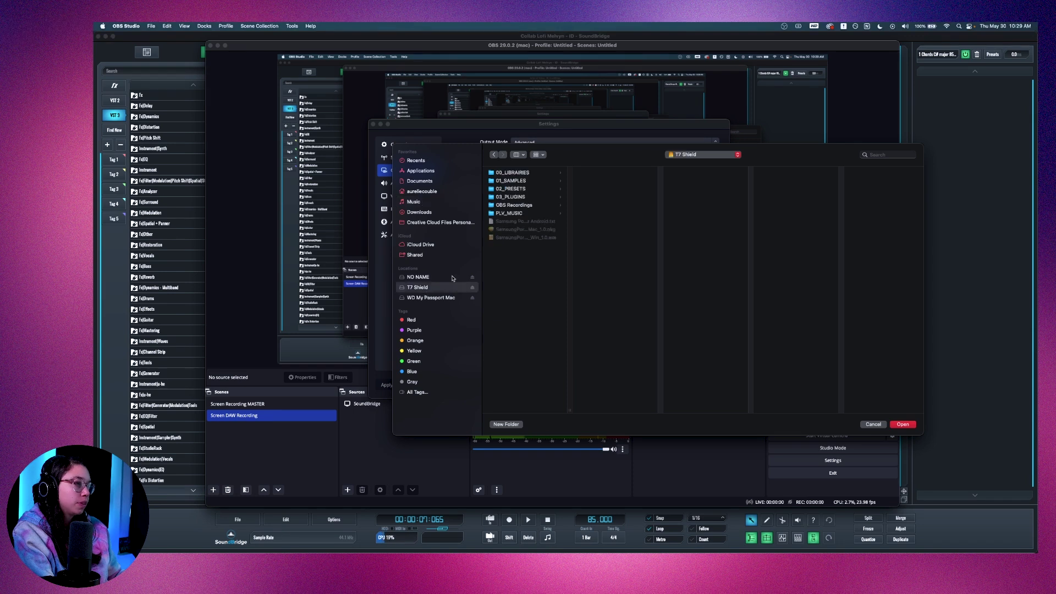
click(515, 205)
click(902, 425)
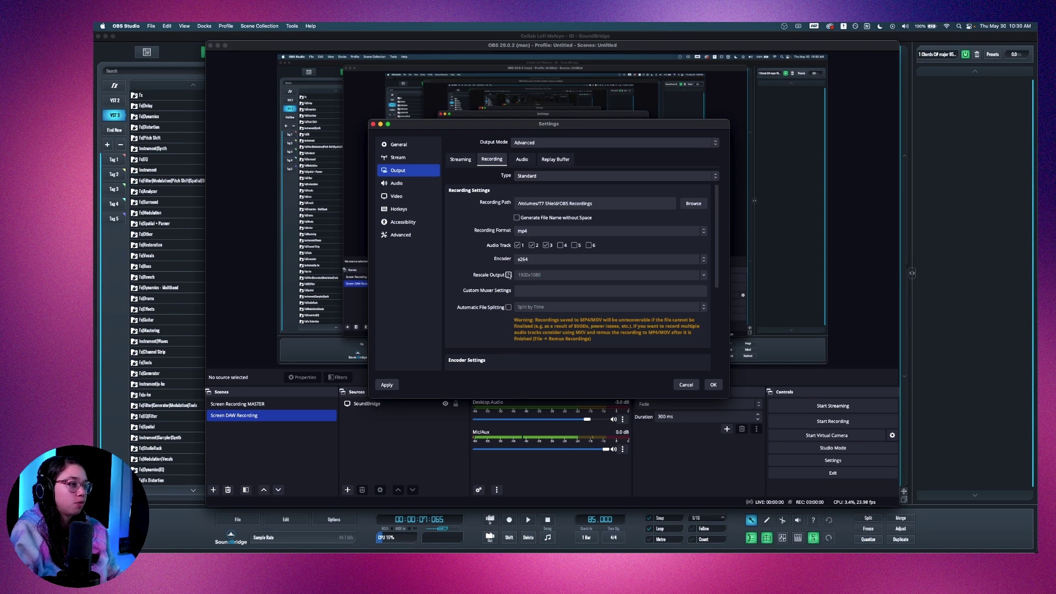
- Review the encoder settings (CBR 3500 Kbps, 3 s keyframes, veryfast, high) and save
scroll(508, 274, down, 5)
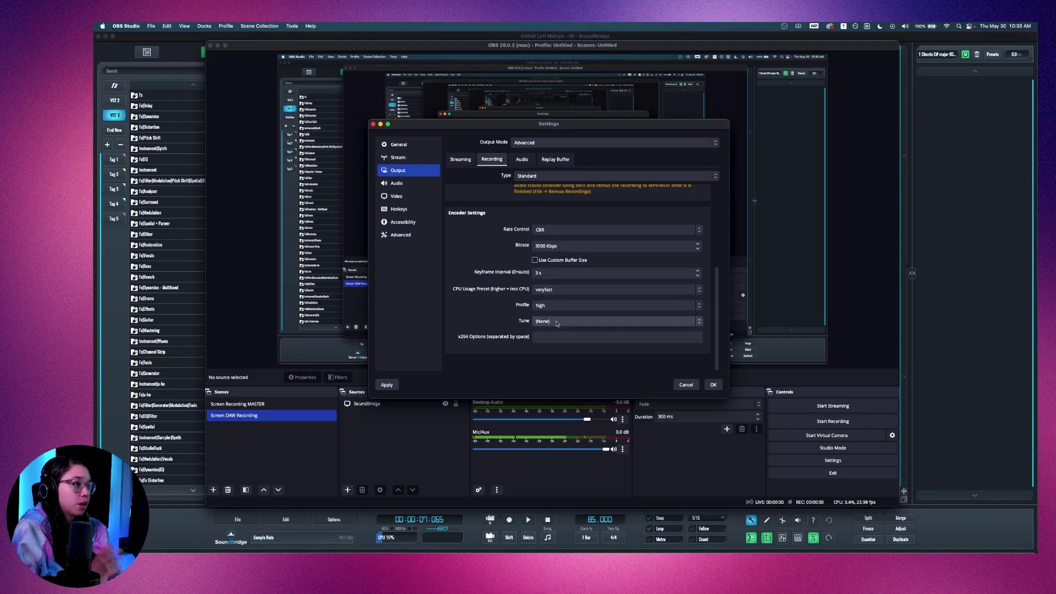
click(713, 384)
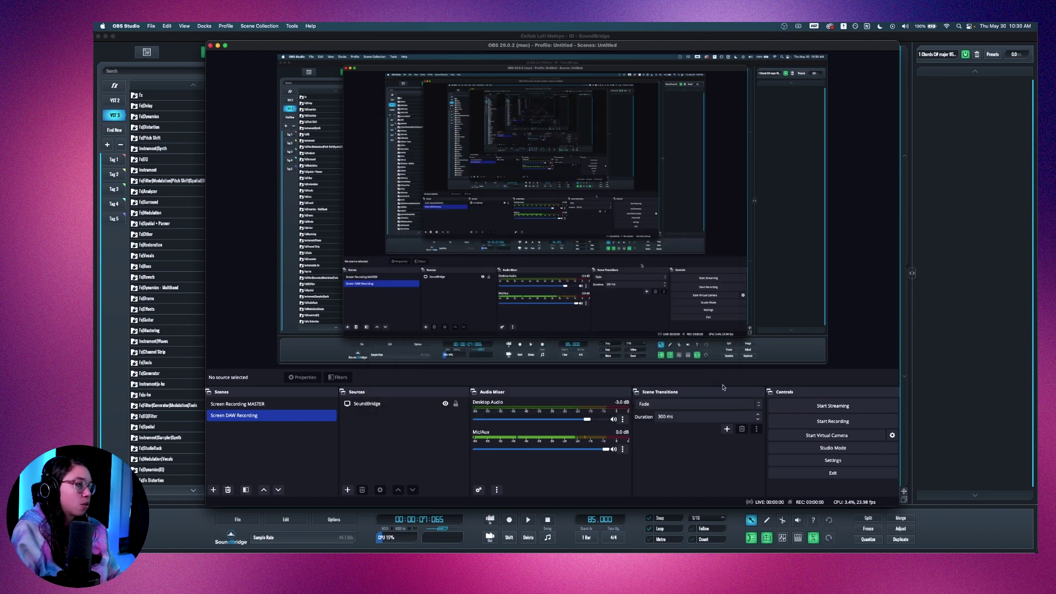
- Start the OBS recording, minimize OBS, and play SoundBridge from about 16 seconds
click(809, 422)
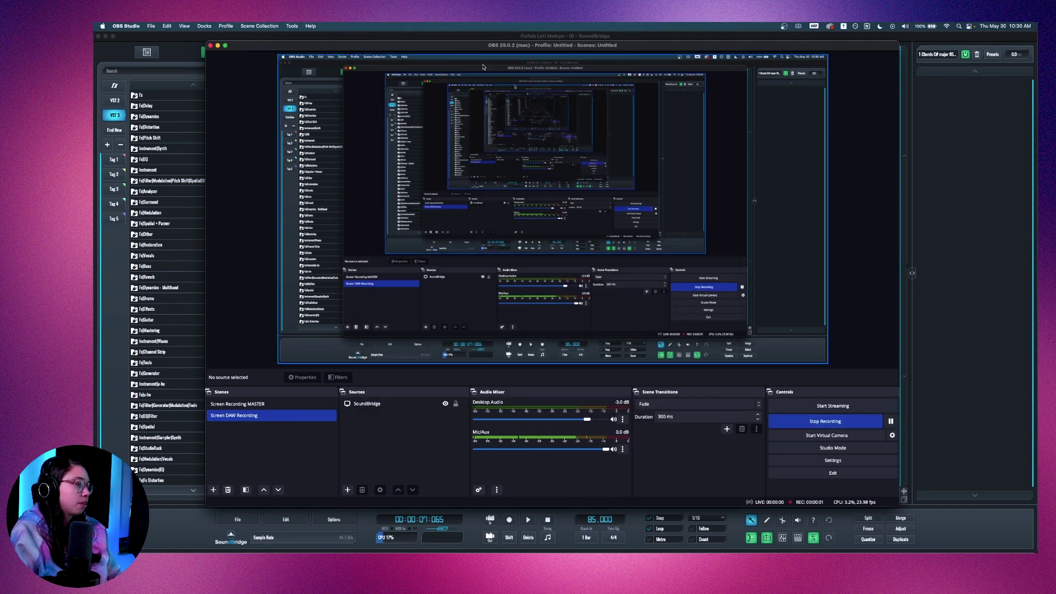
click(217, 45)
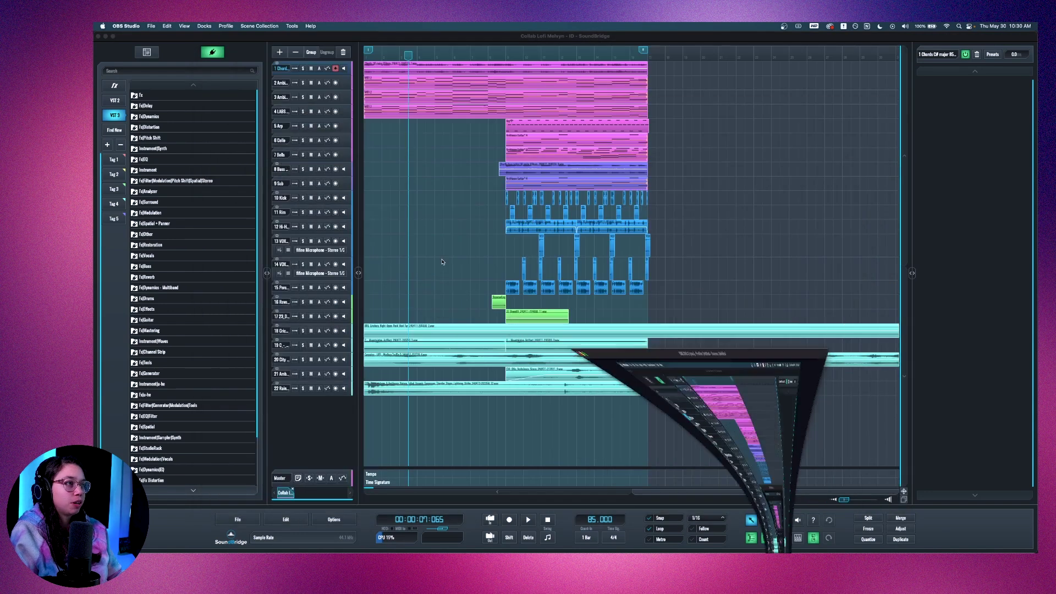
click(469, 51)
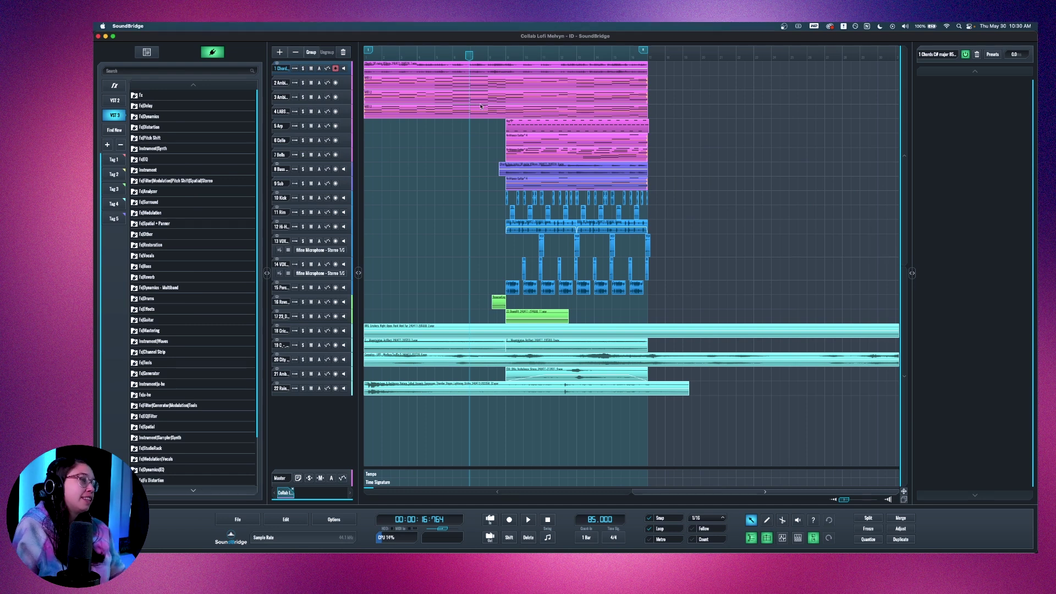
click(491, 55)
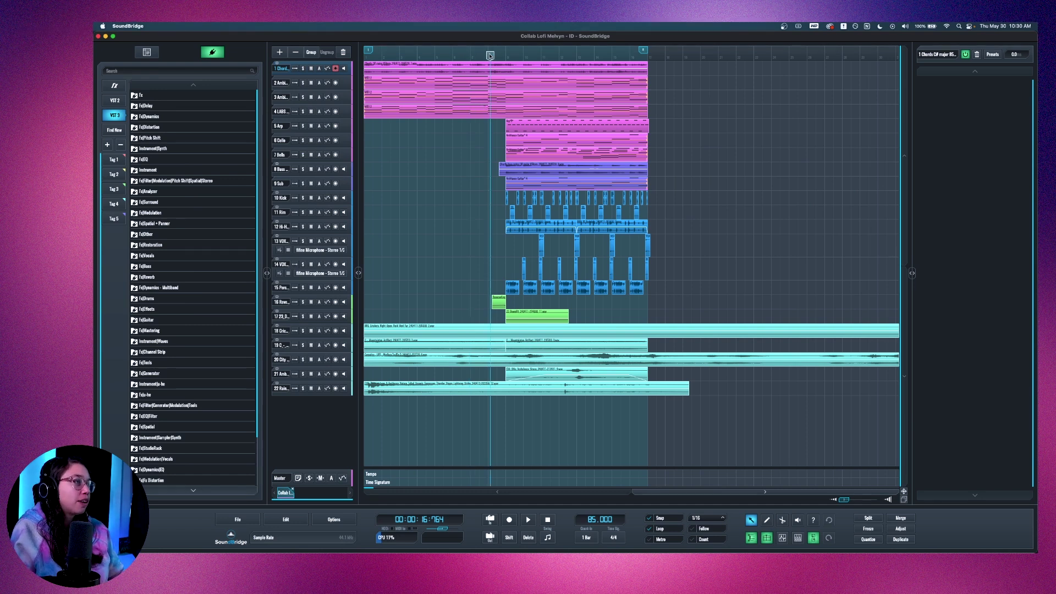
click(488, 56)
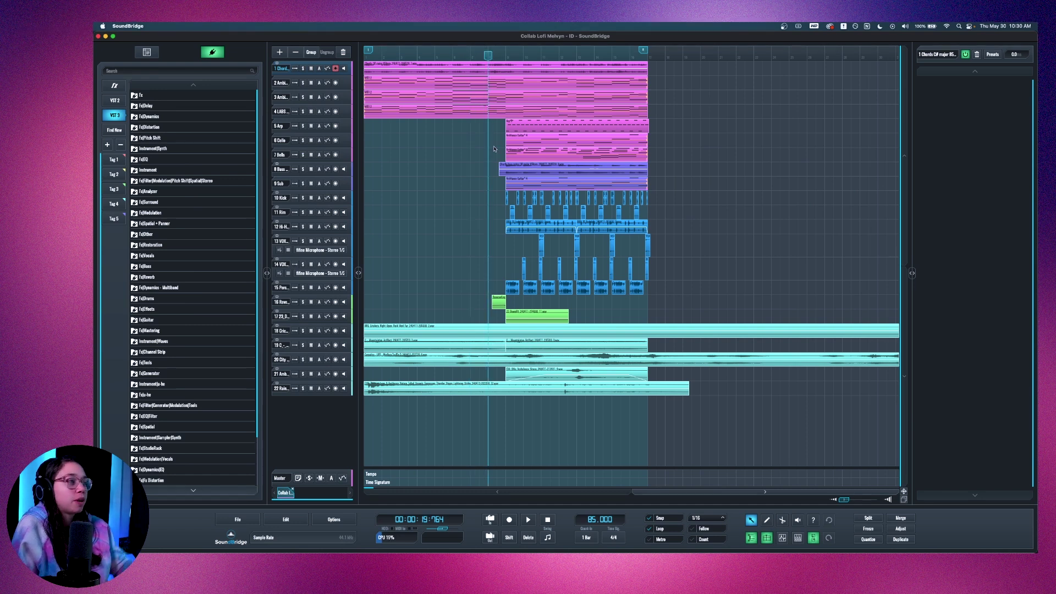
key(space)
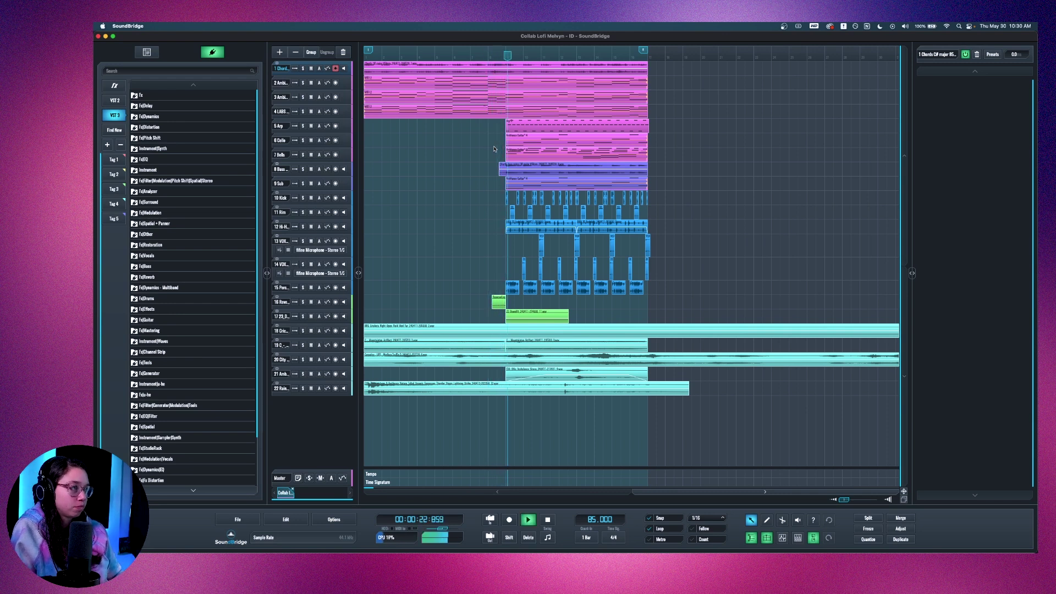
- Review the Ambience Pad track's Glow reverb on its Medium Ambience preset, then close the plugin
click(380, 78)
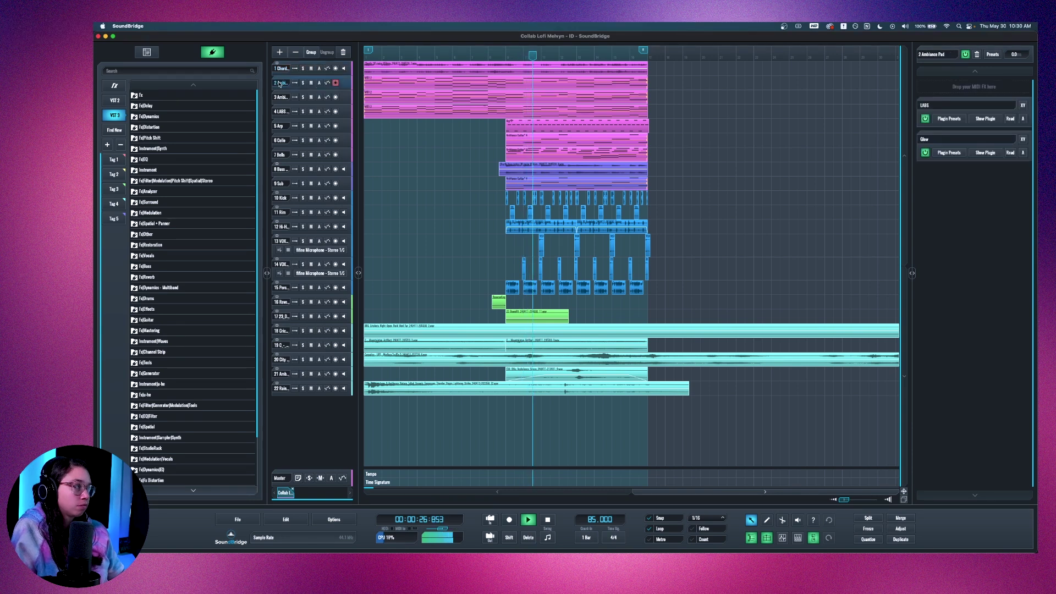
click(985, 152)
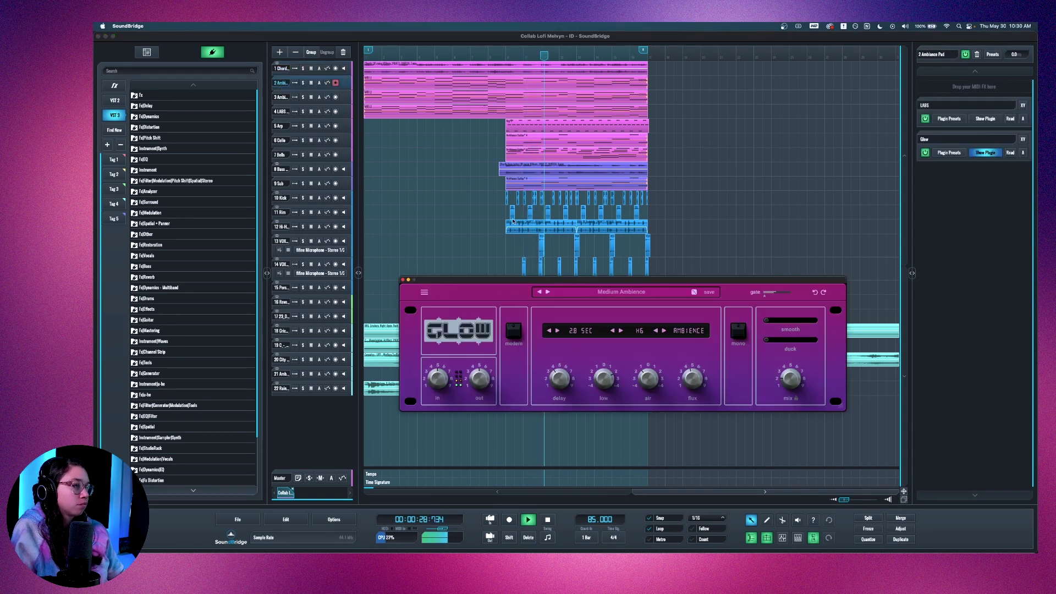
drag(582, 283, 574, 248)
drag(392, 242, 420, 234)
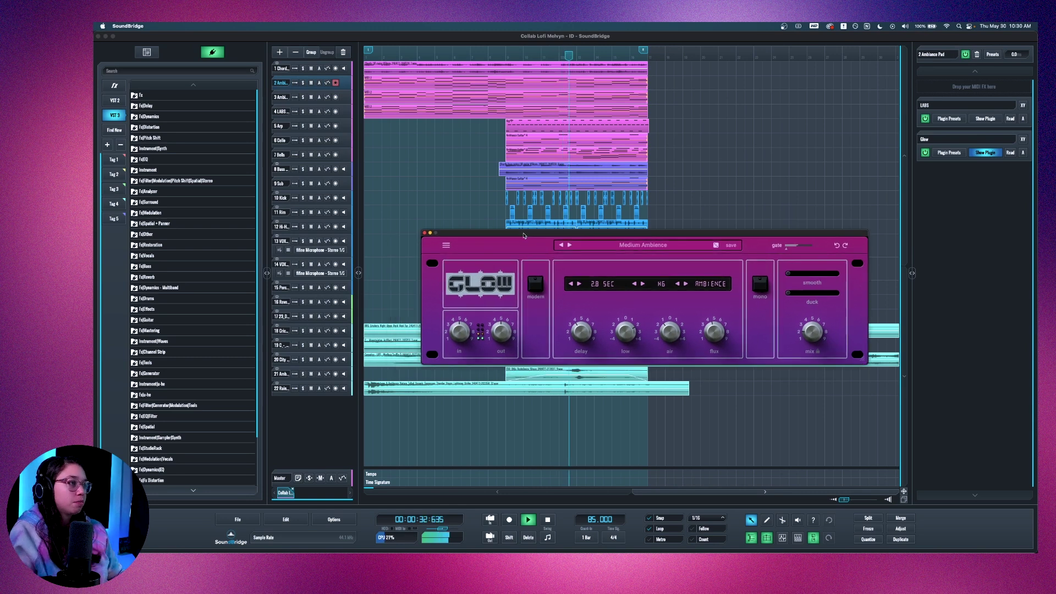
click(425, 234)
click(778, 543)
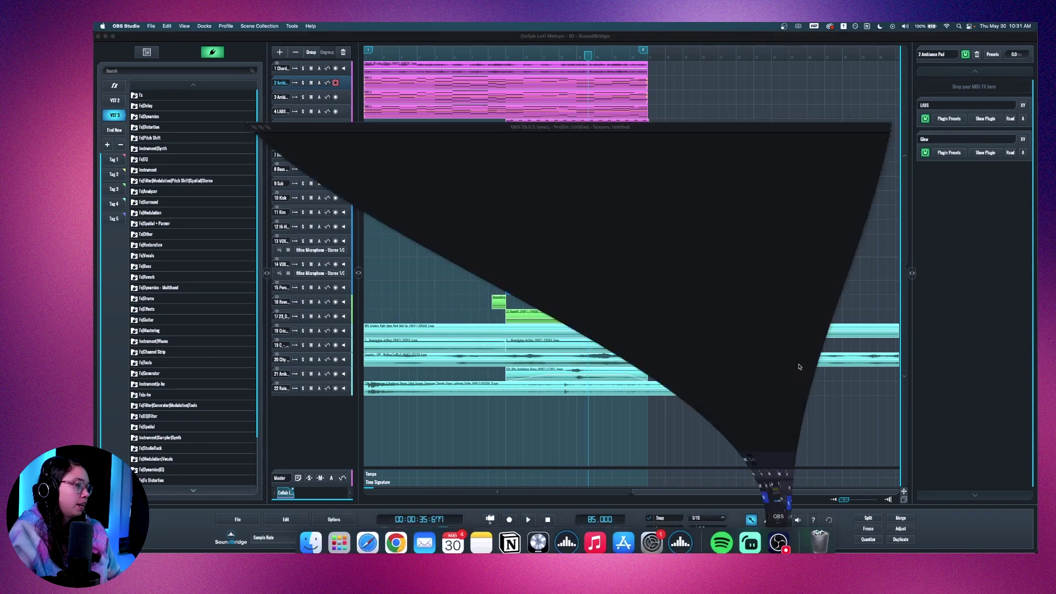
click(814, 421)
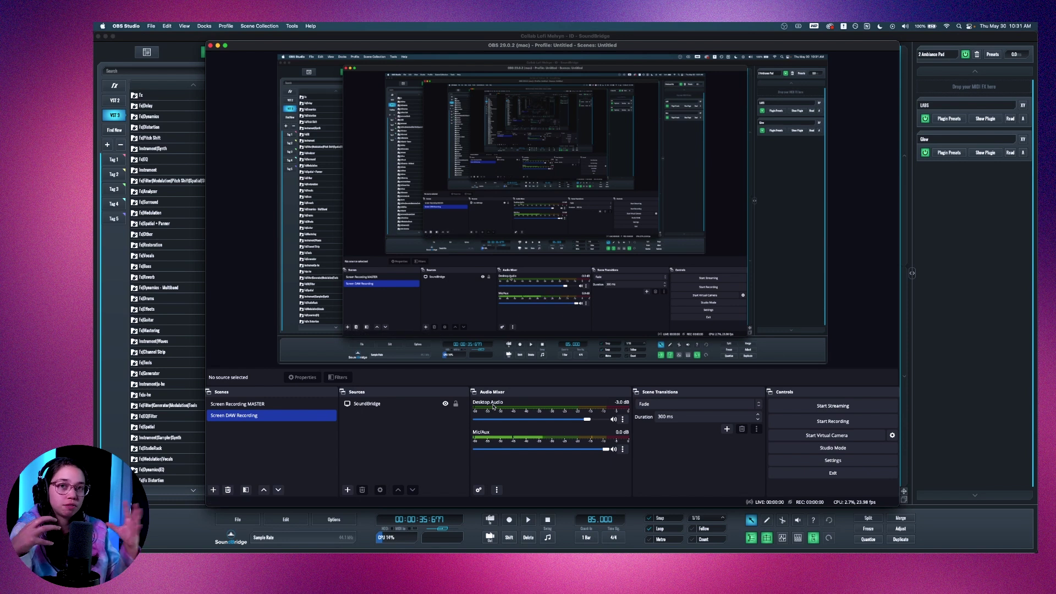
key(super+Tab)
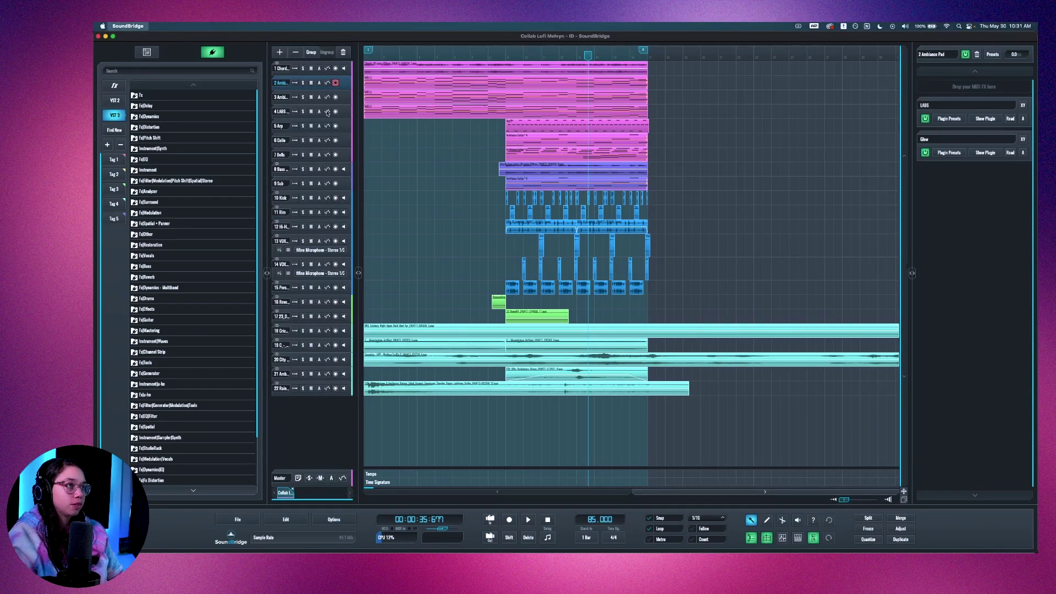
key(F11)
click(435, 210)
key(super+space)
text(premi)
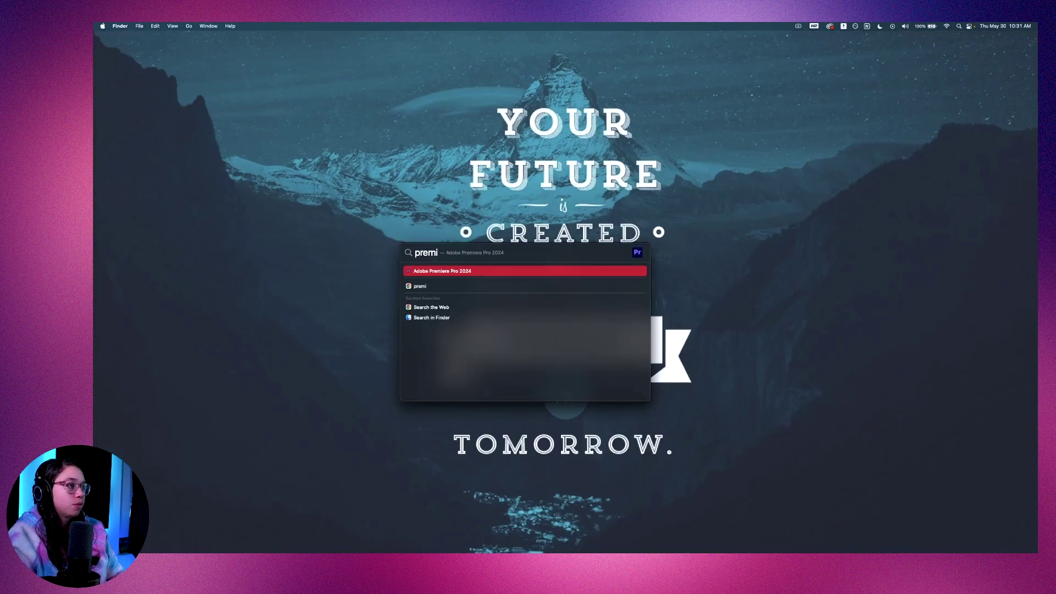
key(Return)
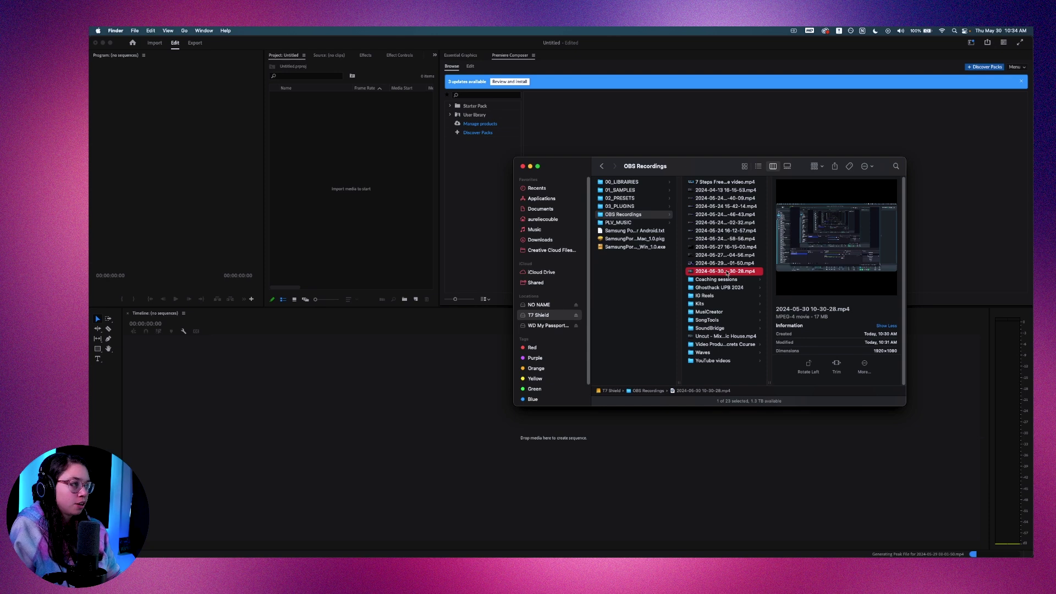
drag(727, 273, 352, 173)
click(333, 173)
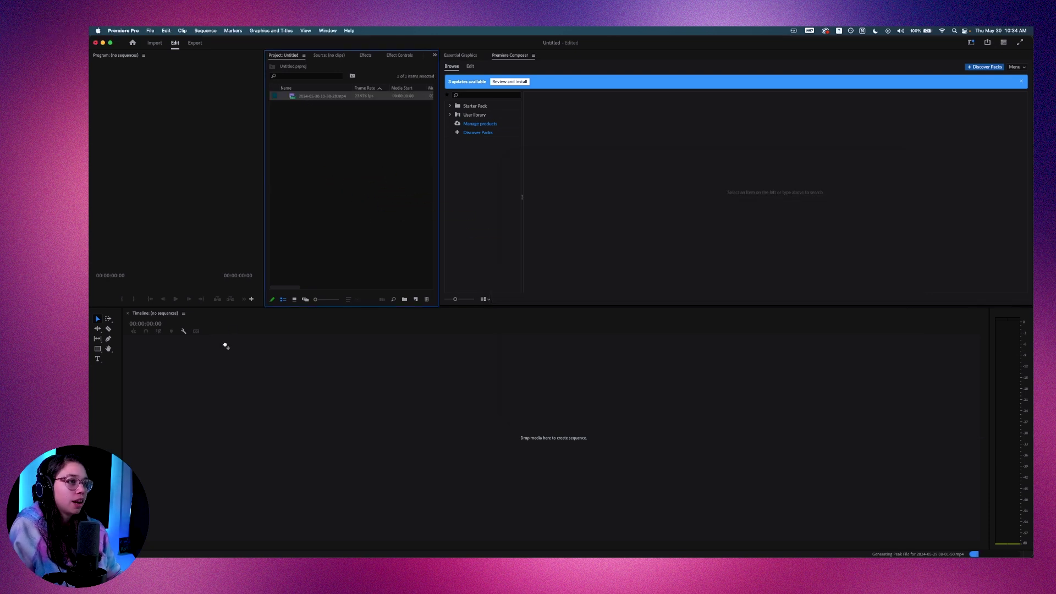
drag(215, 385, 214, 383)
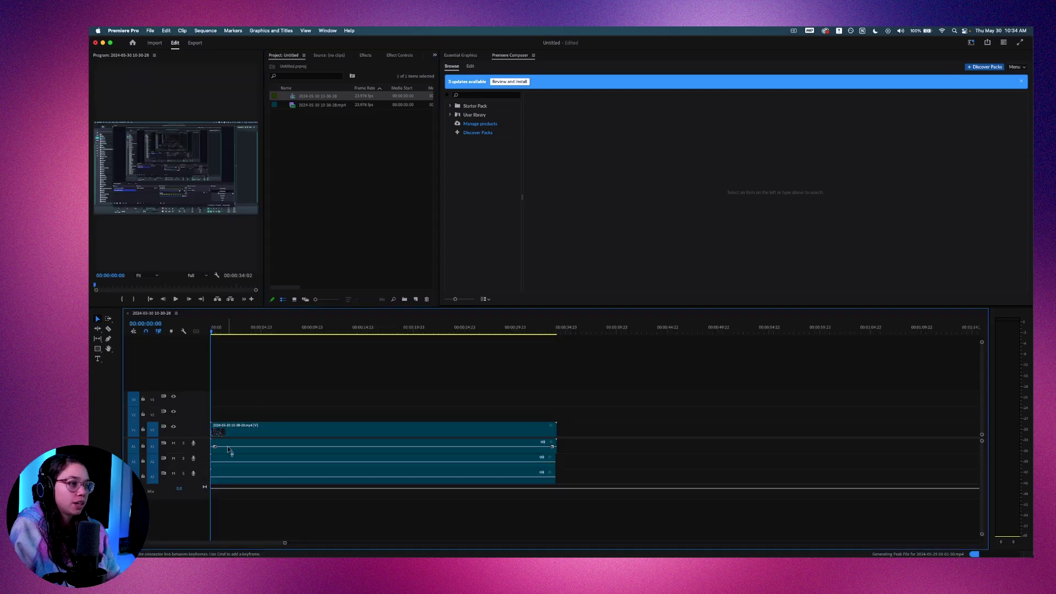
scroll(204, 432, up, 4)
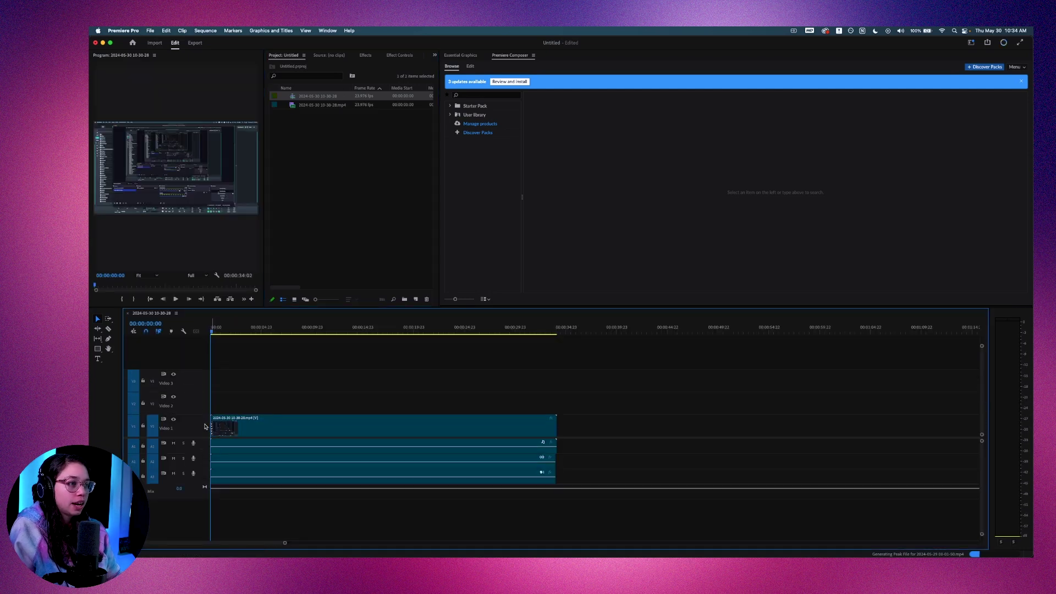
click(249, 422)
scroll(193, 469, up, 3)
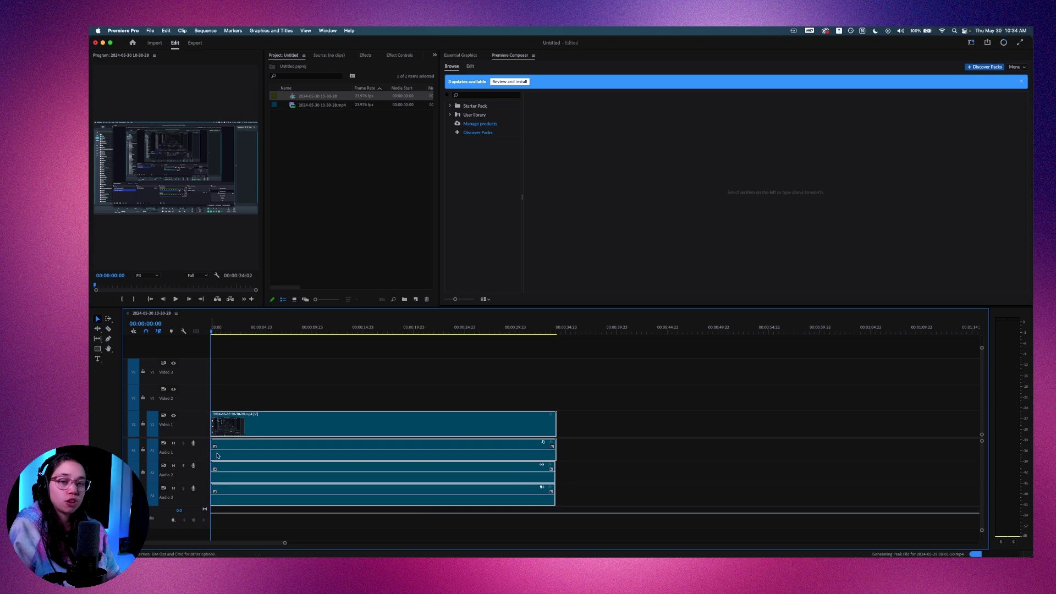
click(632, 448)
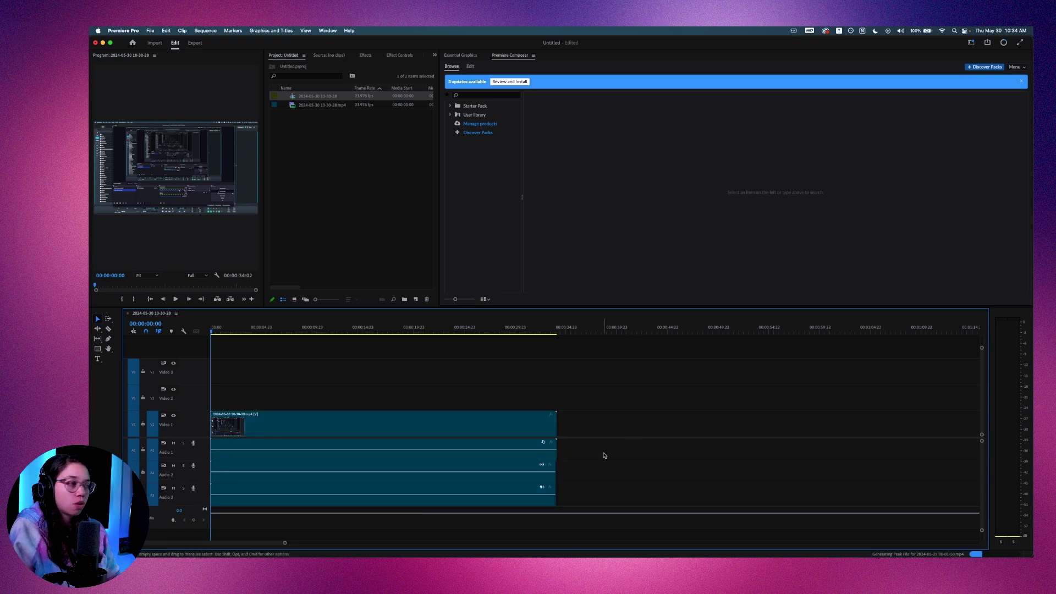
click(399, 454)
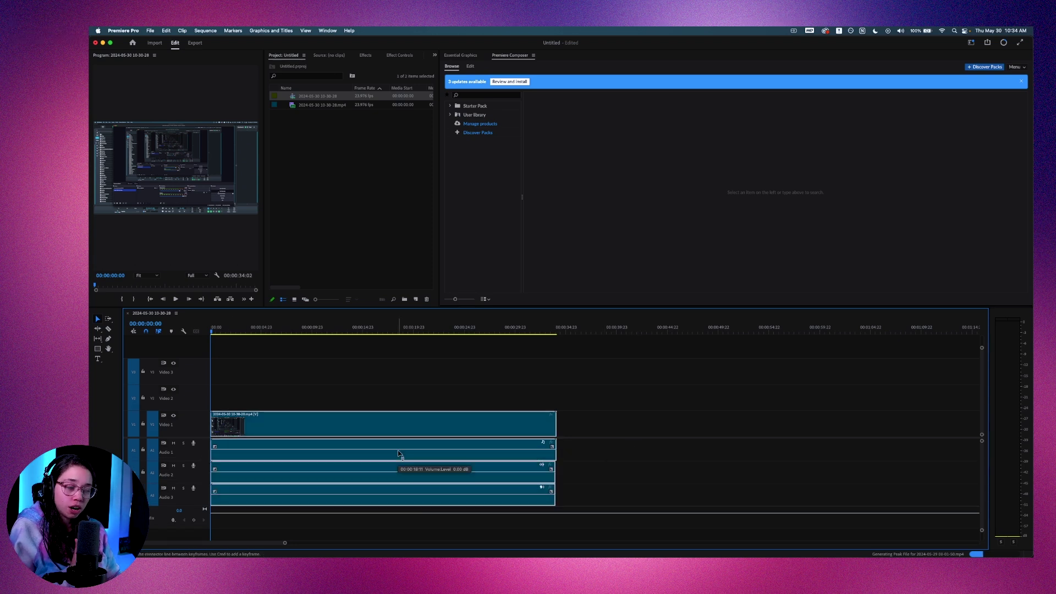
click(343, 397)
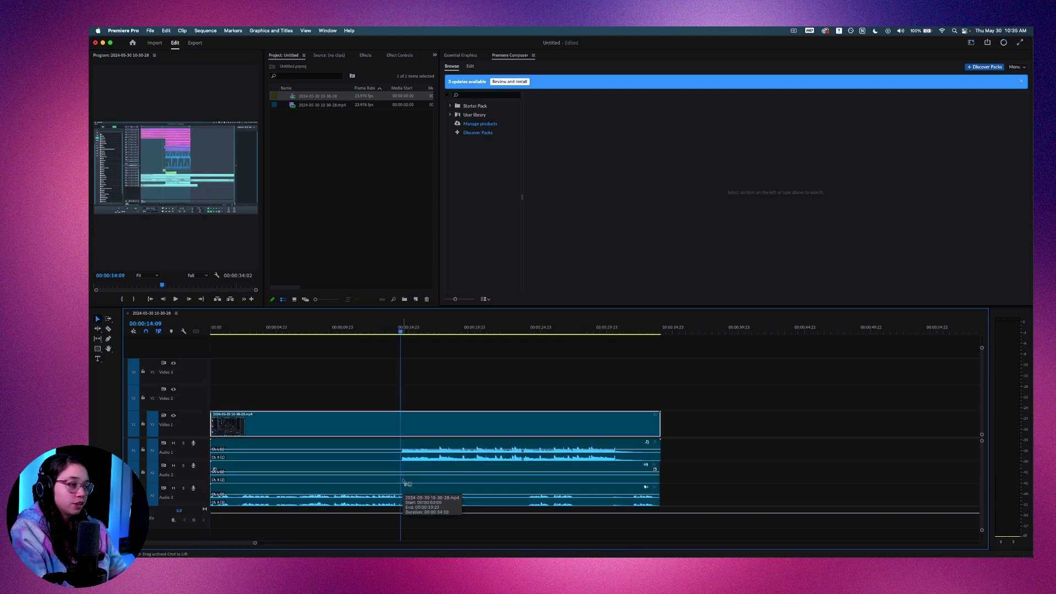
- Delete the empty Audio 2 clip and move the Audio 3 waveform clip up to Audio 2
click(411, 483)
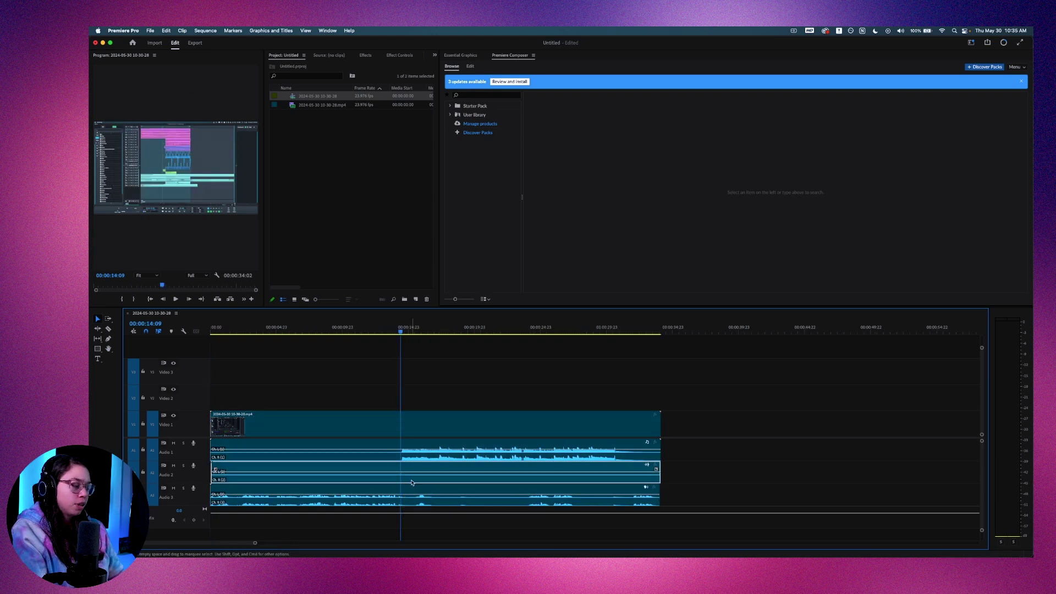
key(Delete)
drag(408, 498, 384, 488)
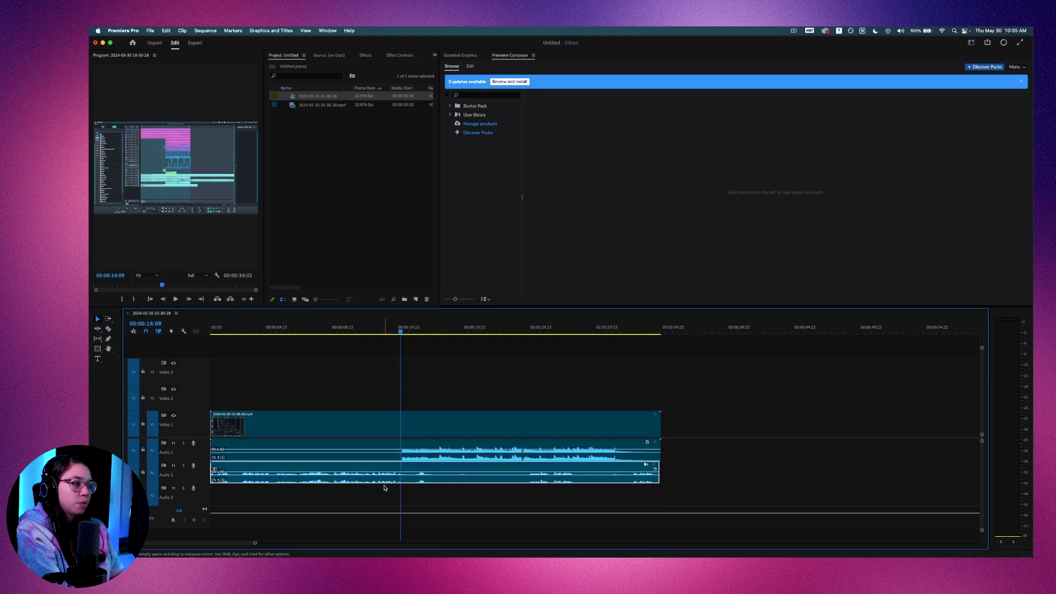
- From about 10 seconds, play back Audio 2 soloed, then Audio 1, to check each track
click(351, 334)
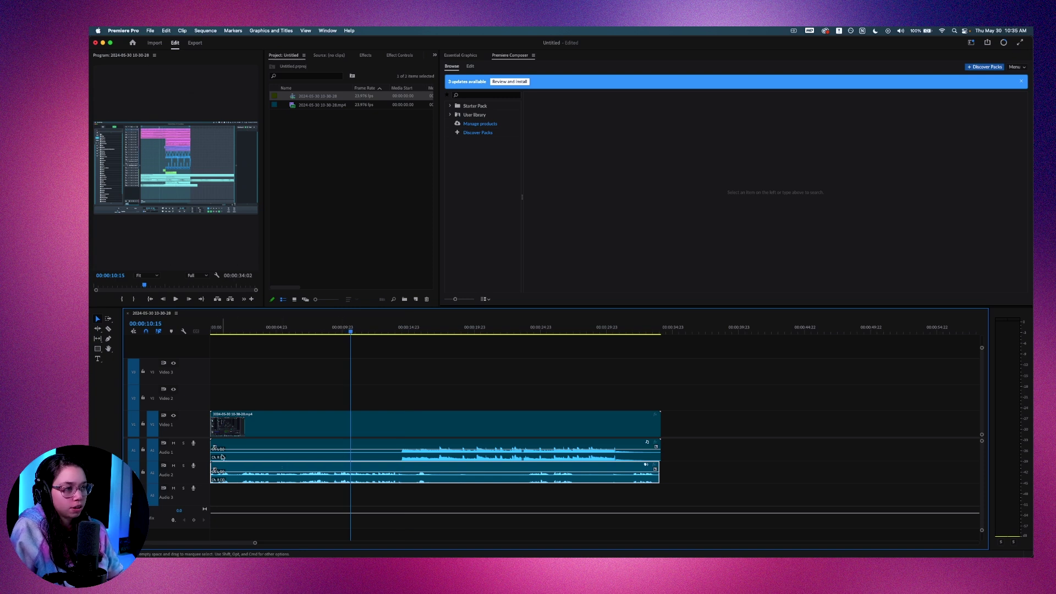
click(183, 465)
key(space)
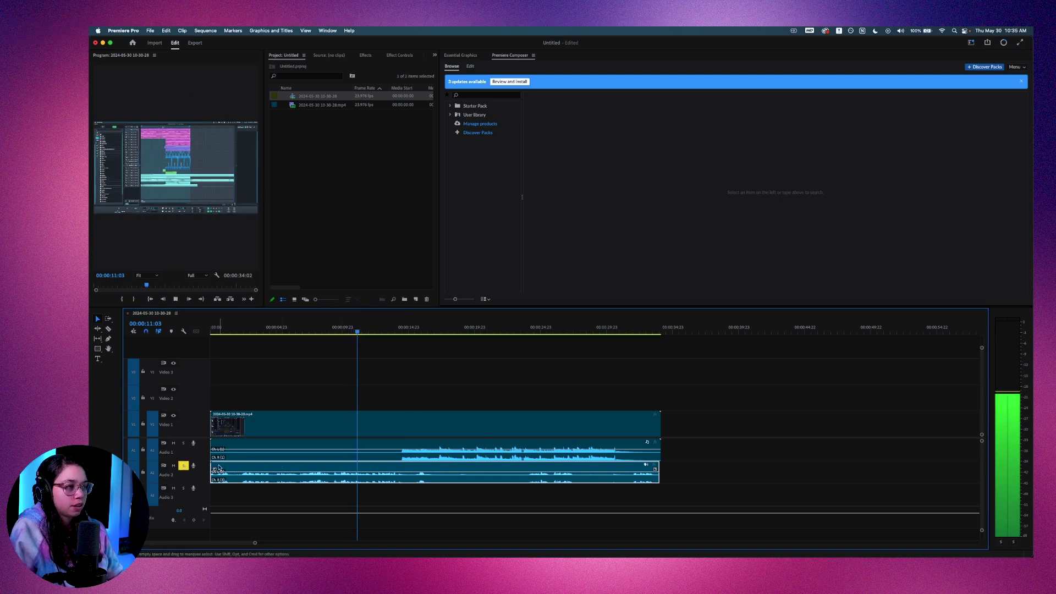
click(183, 465)
key(space)
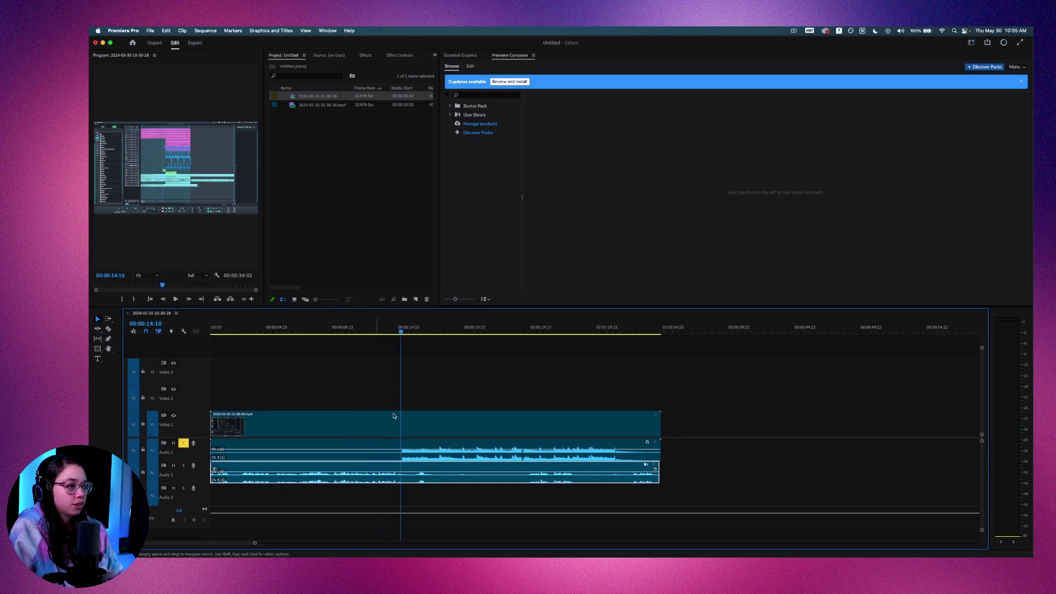
click(442, 458)
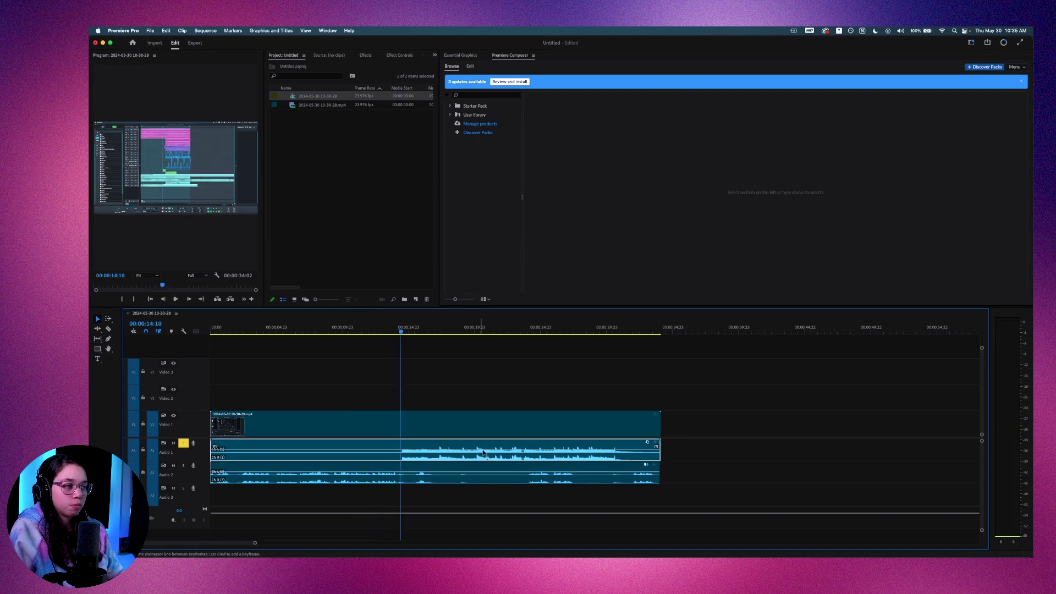
key(space)
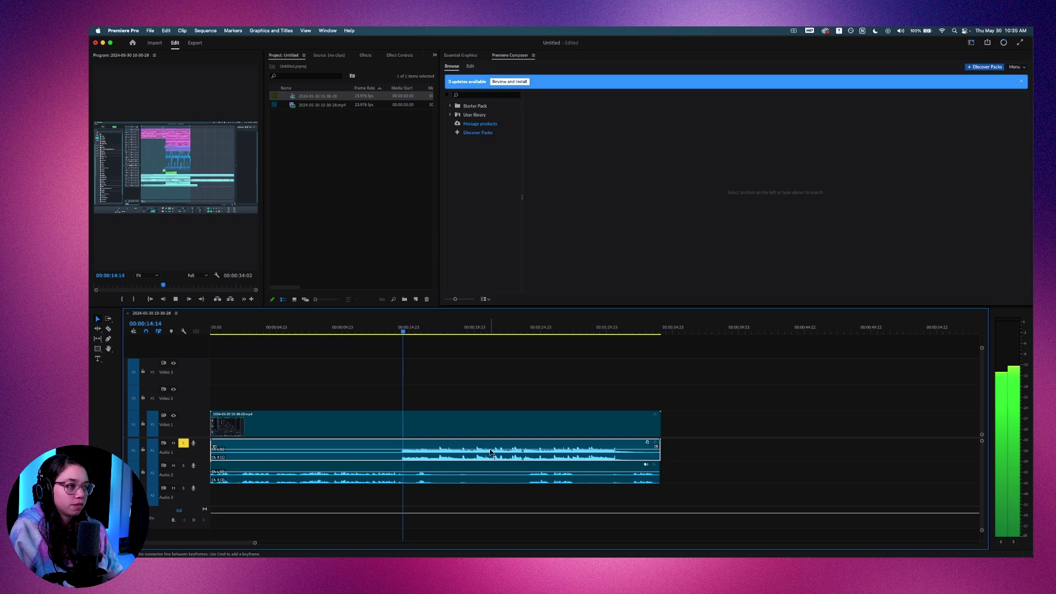
click(183, 443)
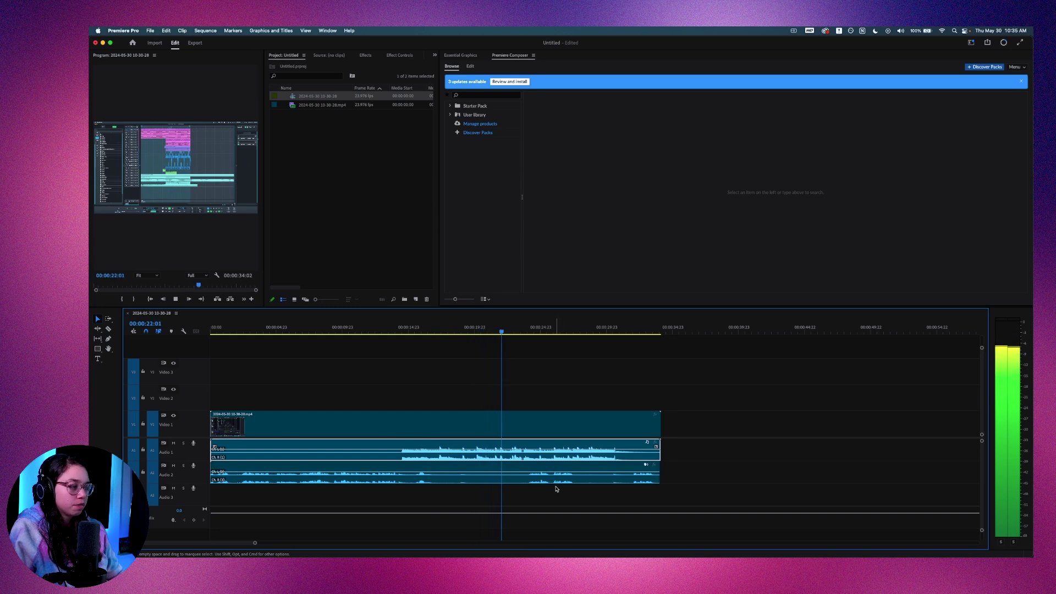
scroll(555, 488, up, 4)
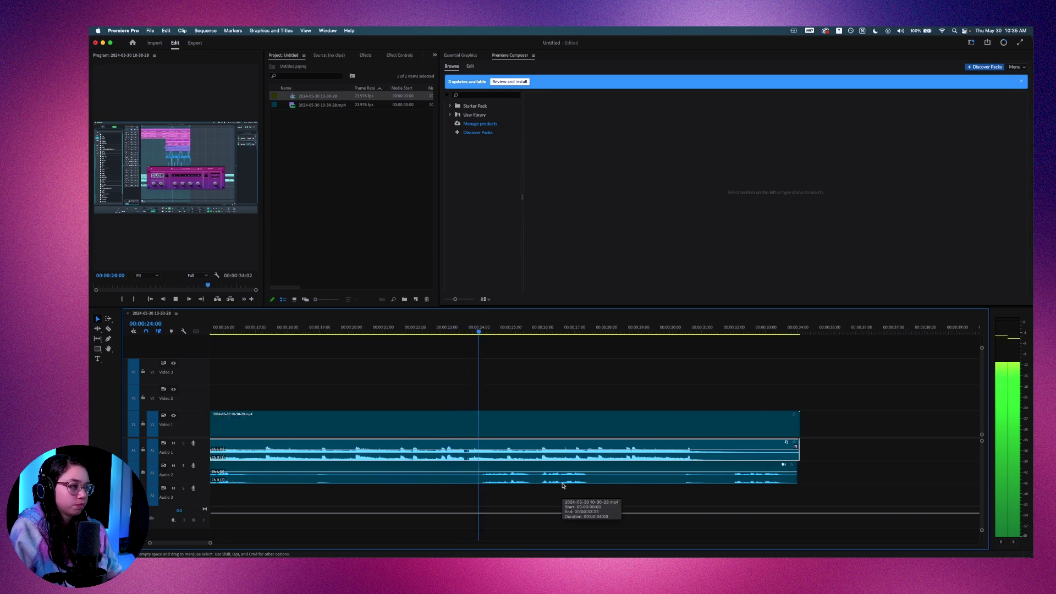
- Boost the Audio 2 clip's gain by 10 dB
key(space)
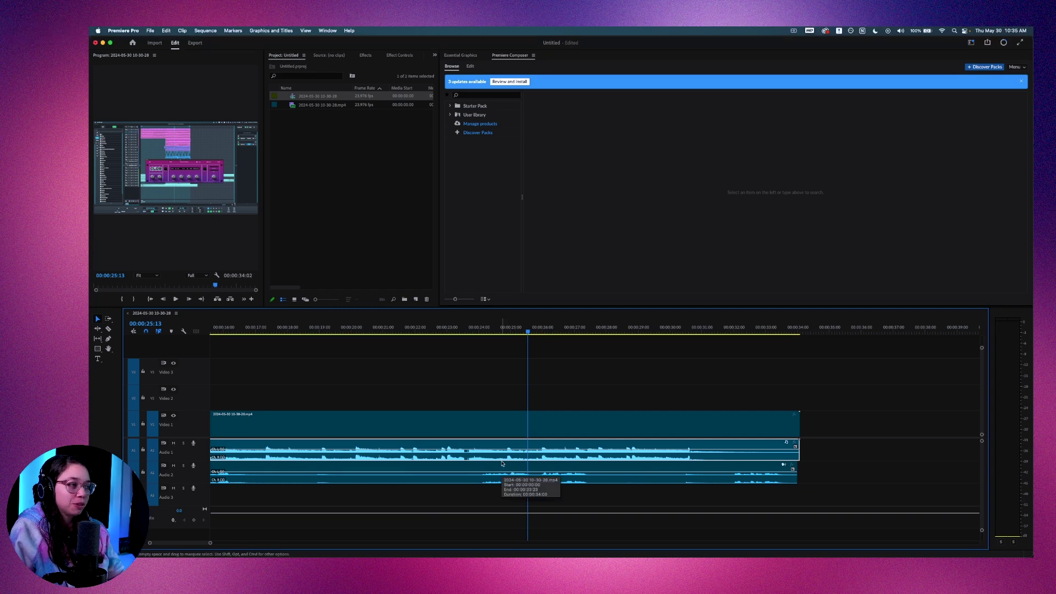
click(498, 470)
text(g10)
key(Return)
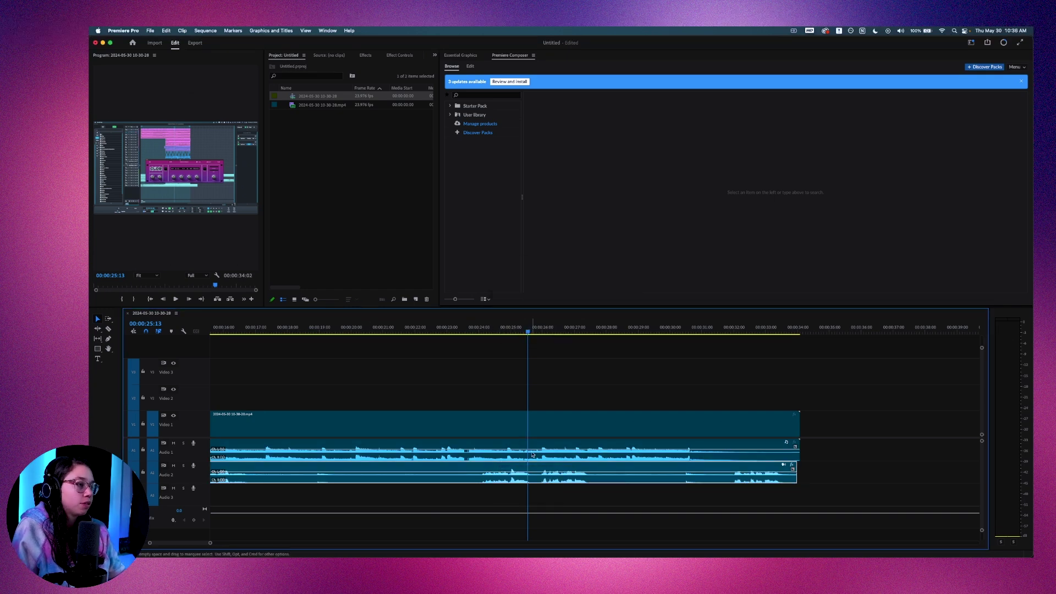
- Dip the Audio 1 volume down and play back to check the music ducking
click(471, 448)
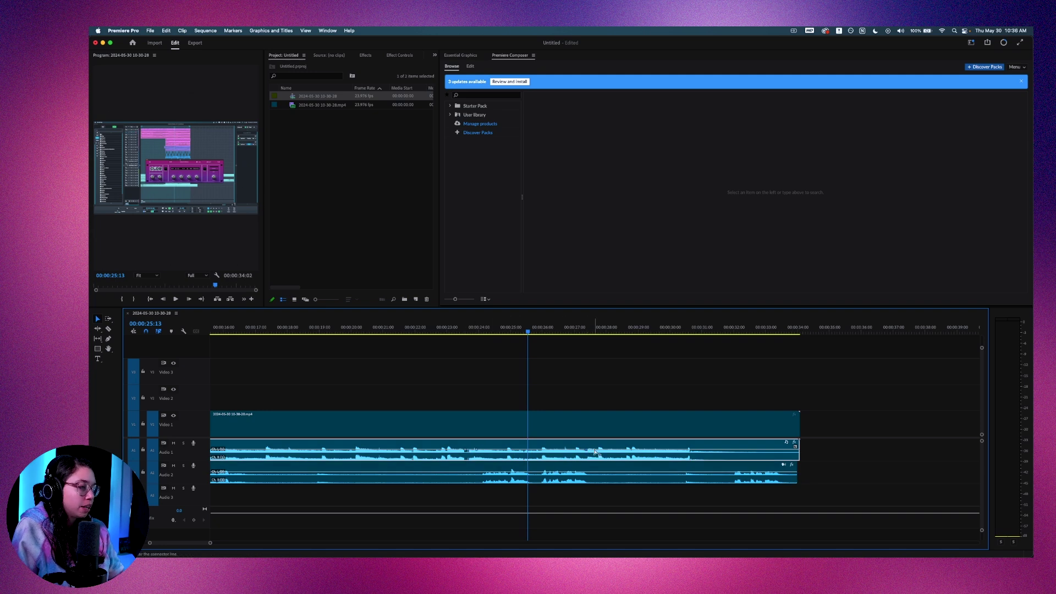
drag(587, 449, 586, 455)
key(space)
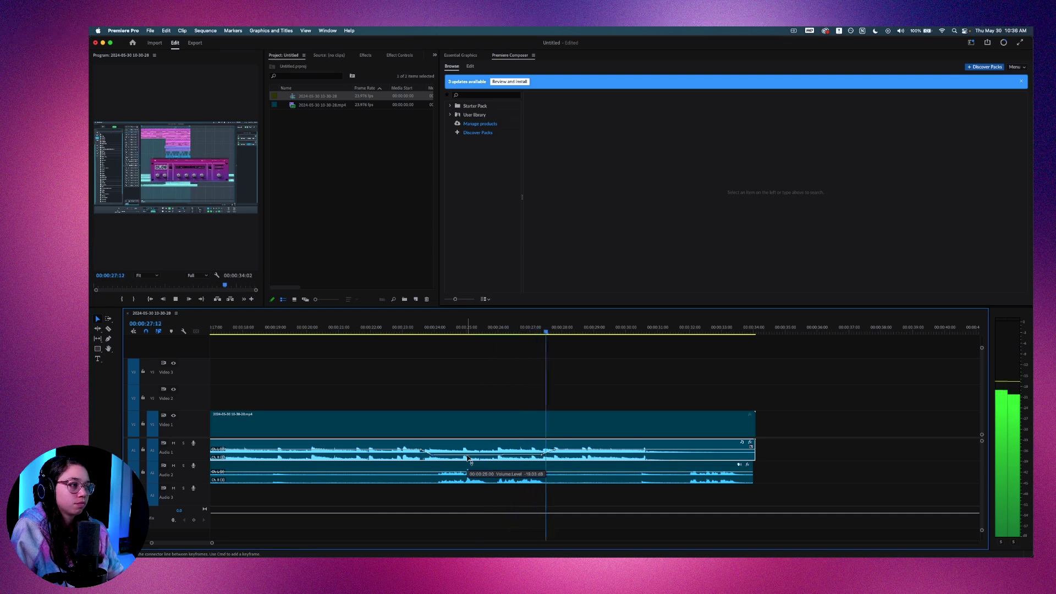
key(space)
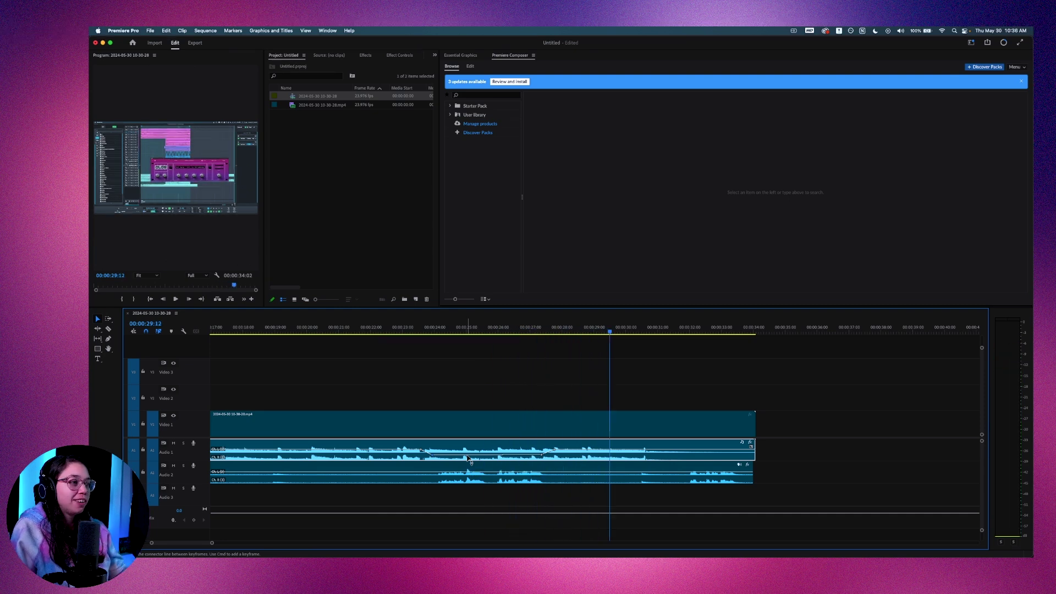
key(minus)
key(minus)
key(minus)
key(equal)
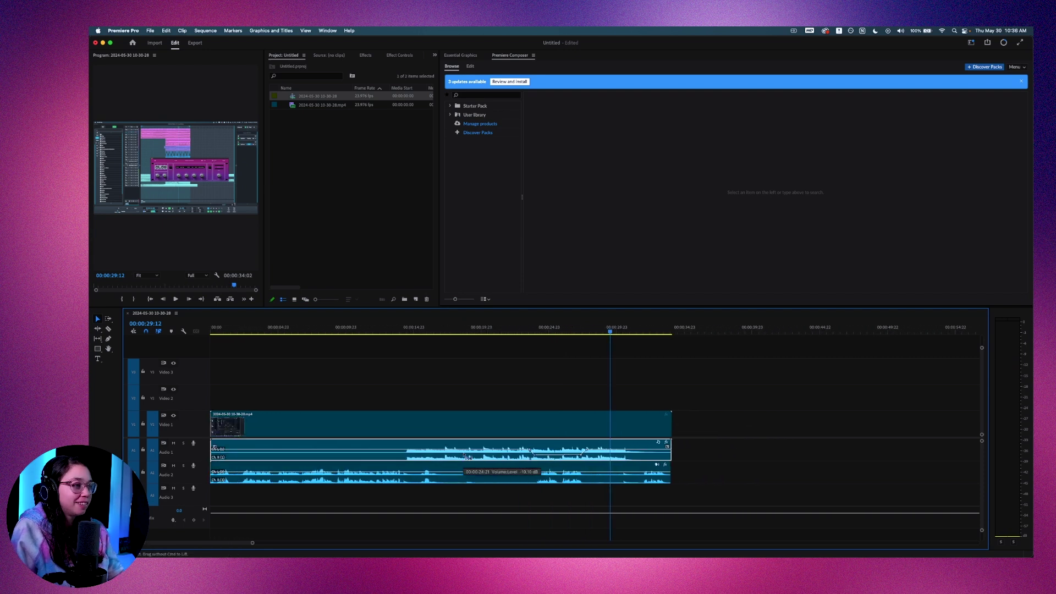
key(minus)
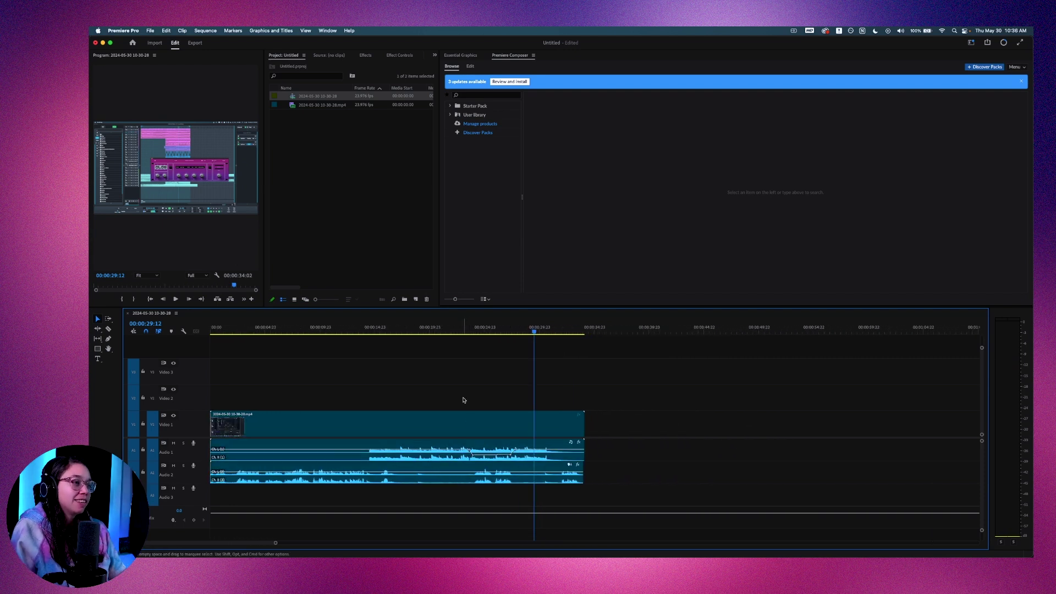
key(minus)
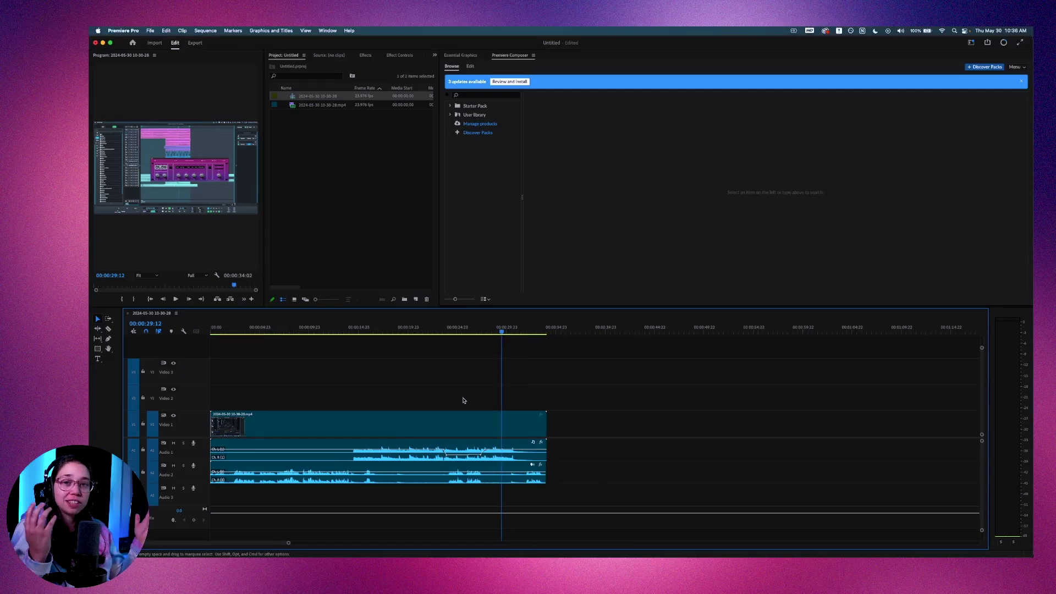